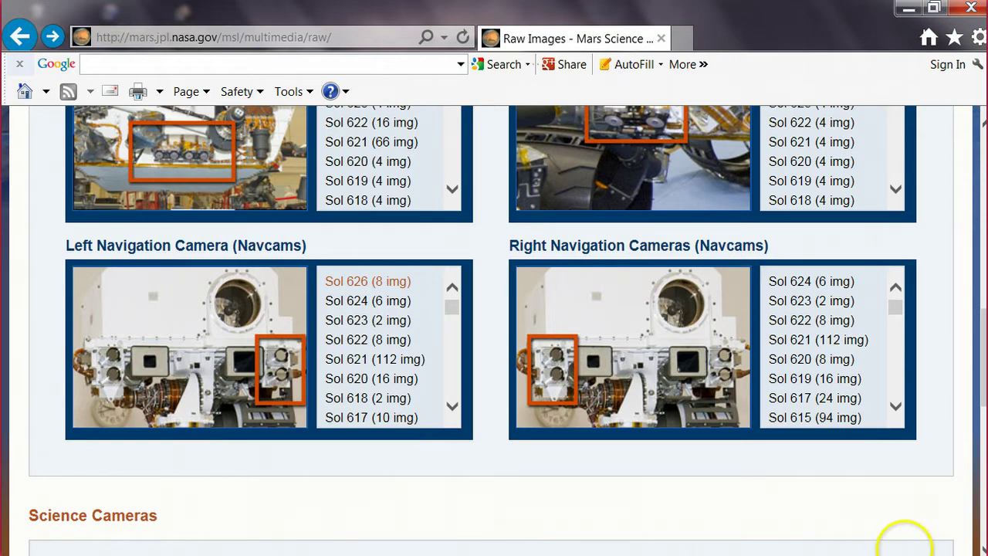
Open the Sol 547 image set from the Right Navigation Cameras (Navcams) list.
scroll(855, 494, "up", 1)
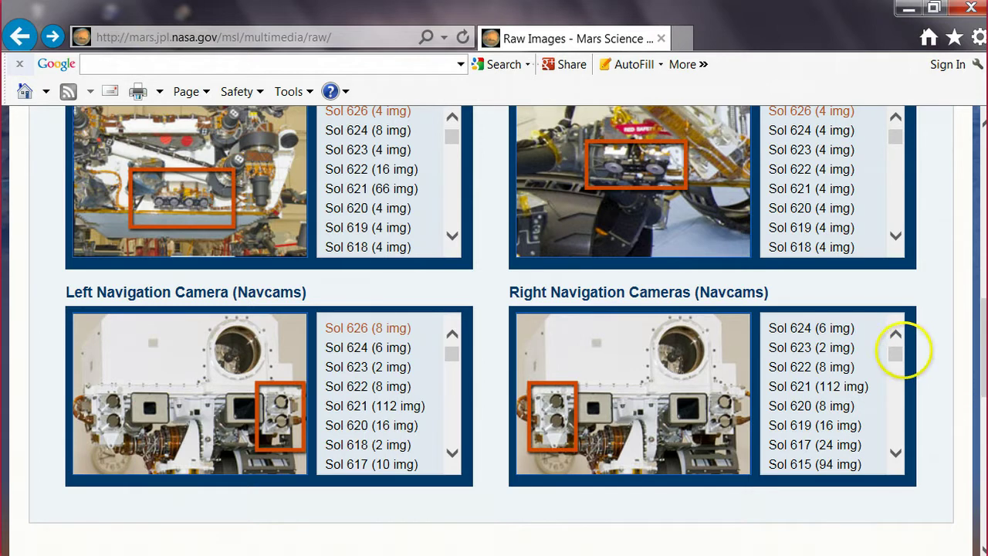
left_click_drag(895, 353, 895, 353)
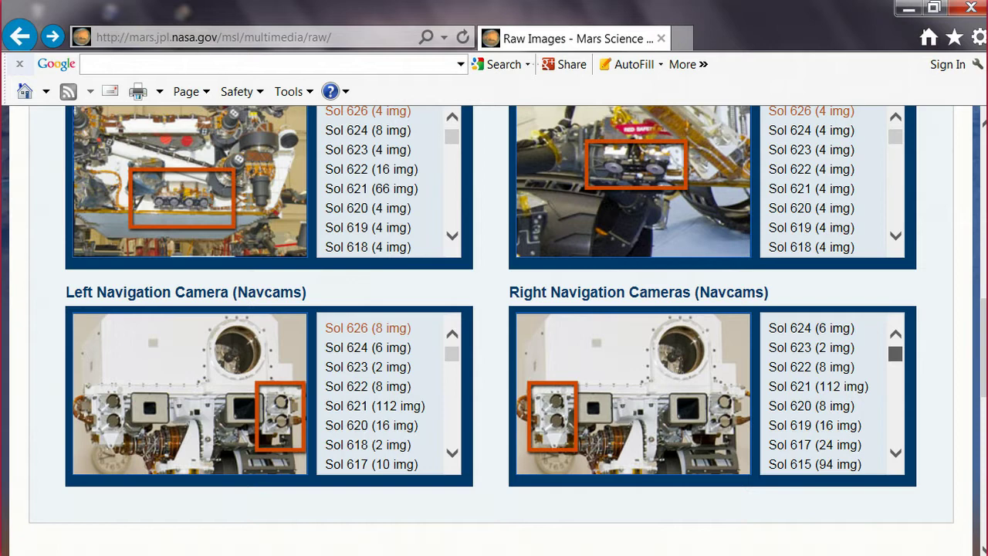
mouse_move(895, 354)
left_mouse_down()
mouse_move(896, 397)
mouse_move(895, 366)
left_mouse_up()
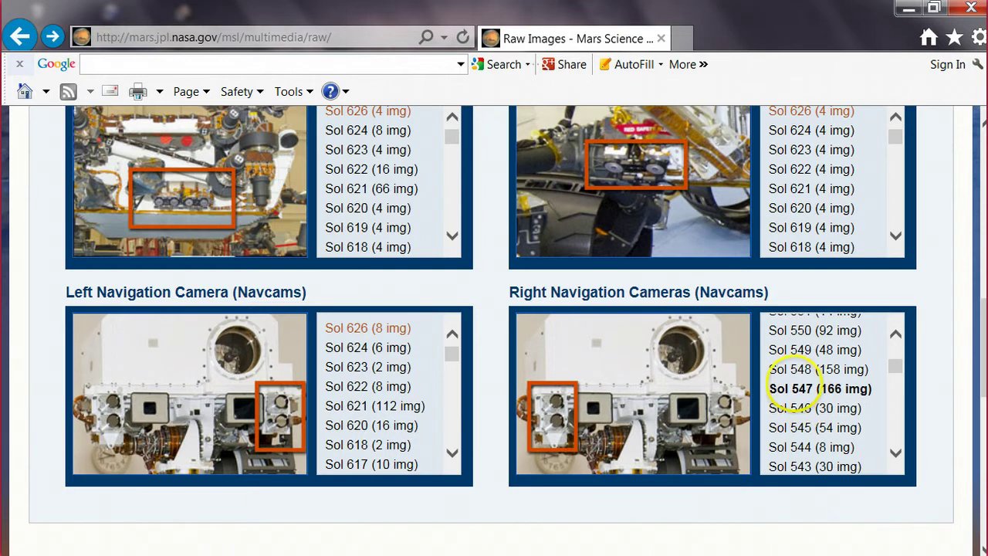
left_click(794, 388)
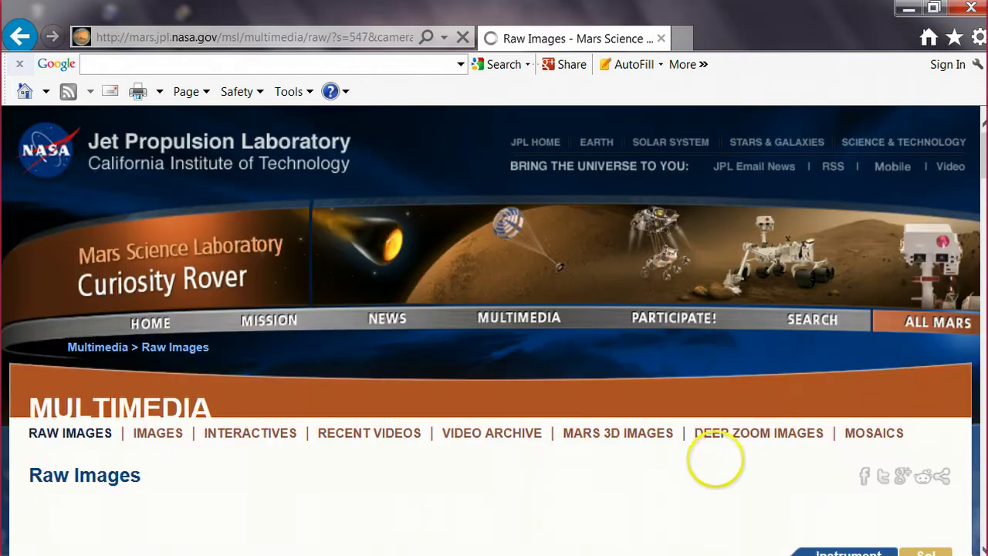
Look through the Sol 547 right Navcam images, from the FULL Data Product group through the whole DOWNSAMPLED Data Product group.
scroll(715, 459, "down", 5)
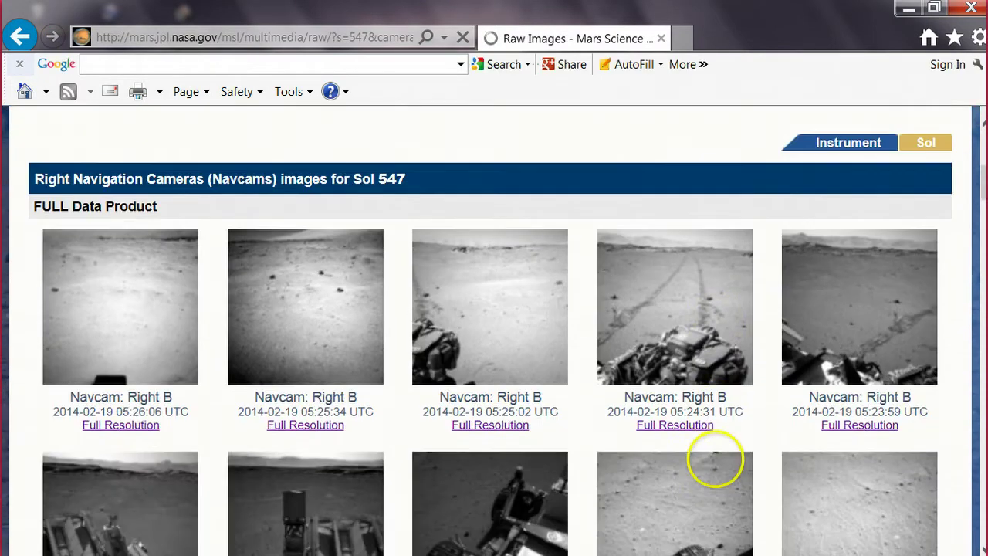
scroll(715, 460, "down", 4)
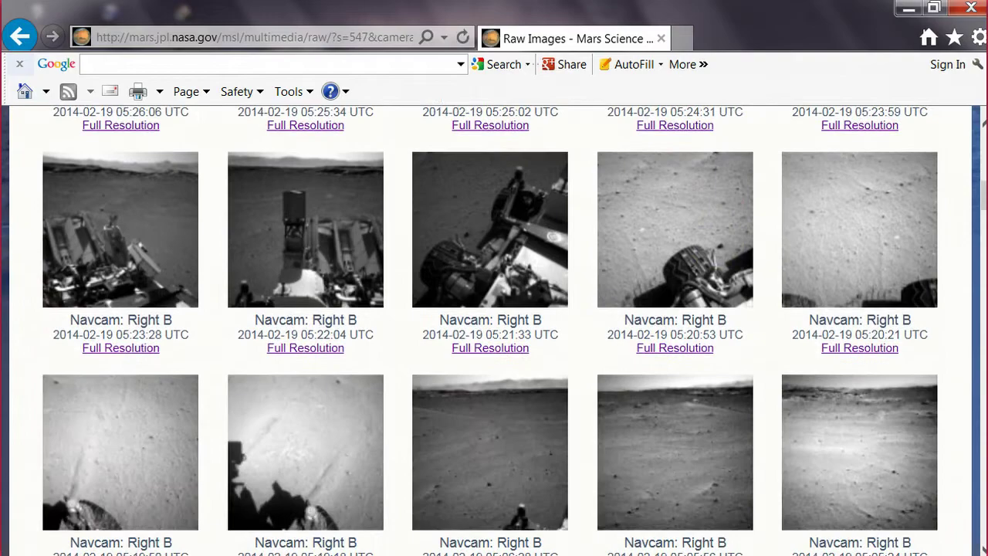
scroll(493, 330, "down", 4)
scroll(494, 330, "down", 6)
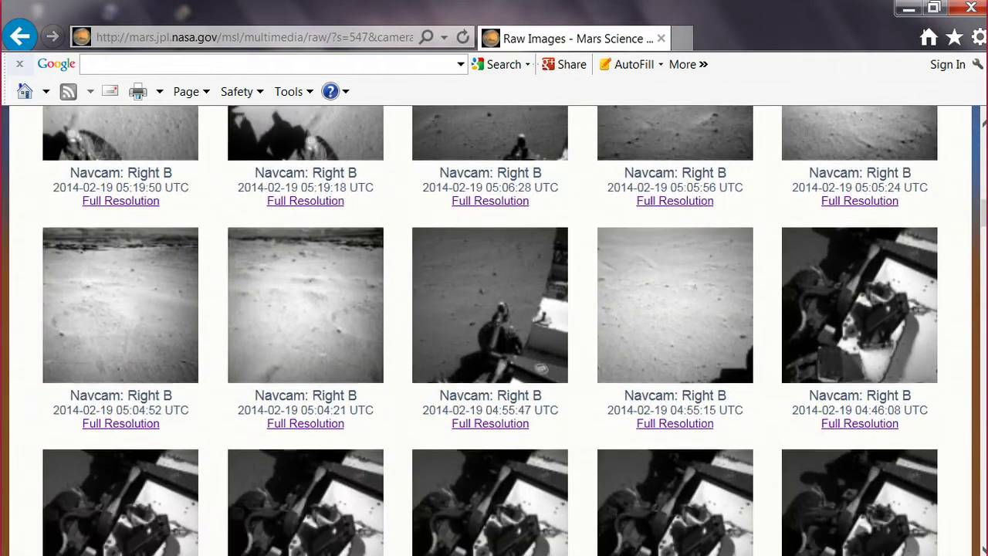
scroll(494, 330, "down", 4)
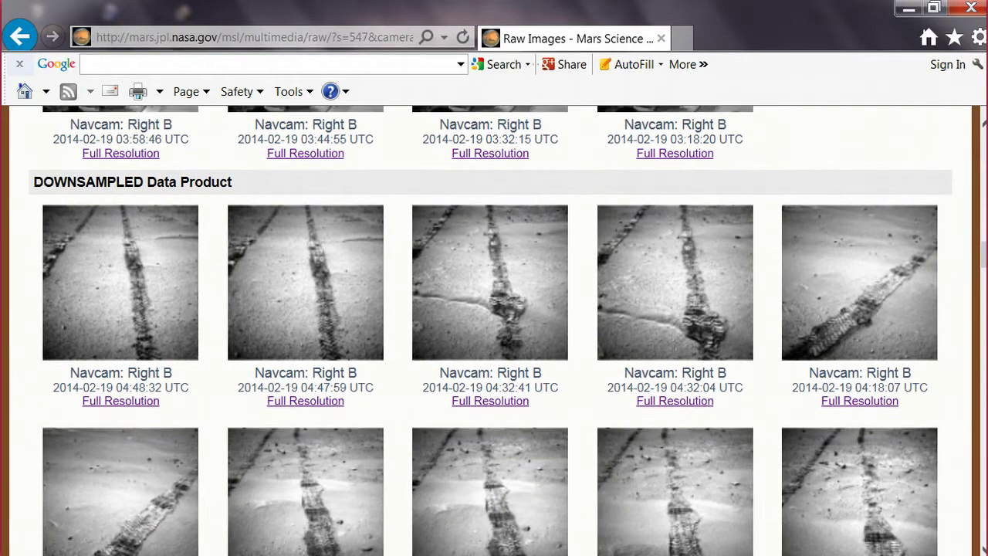
scroll(494, 330, "down", 2)
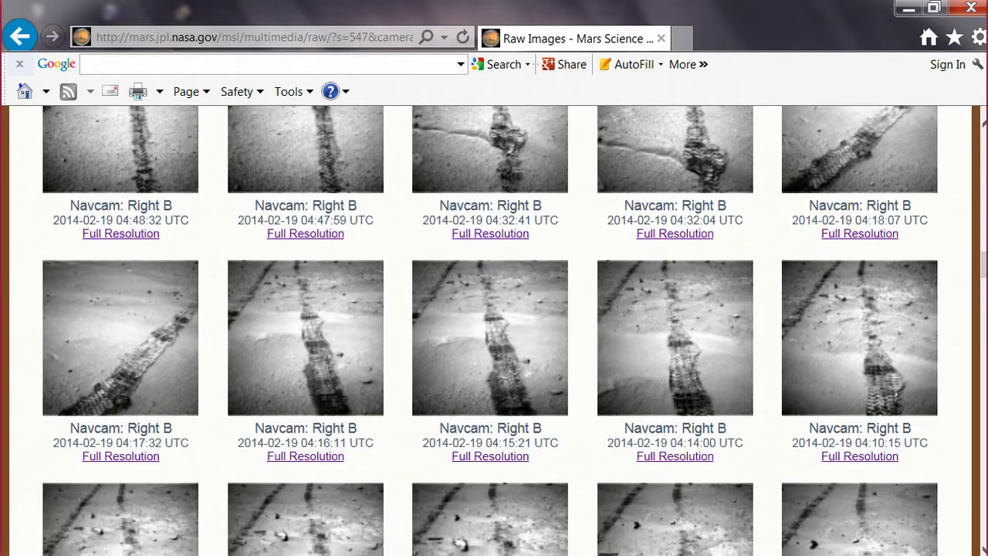
scroll(494, 330, "down", 8)
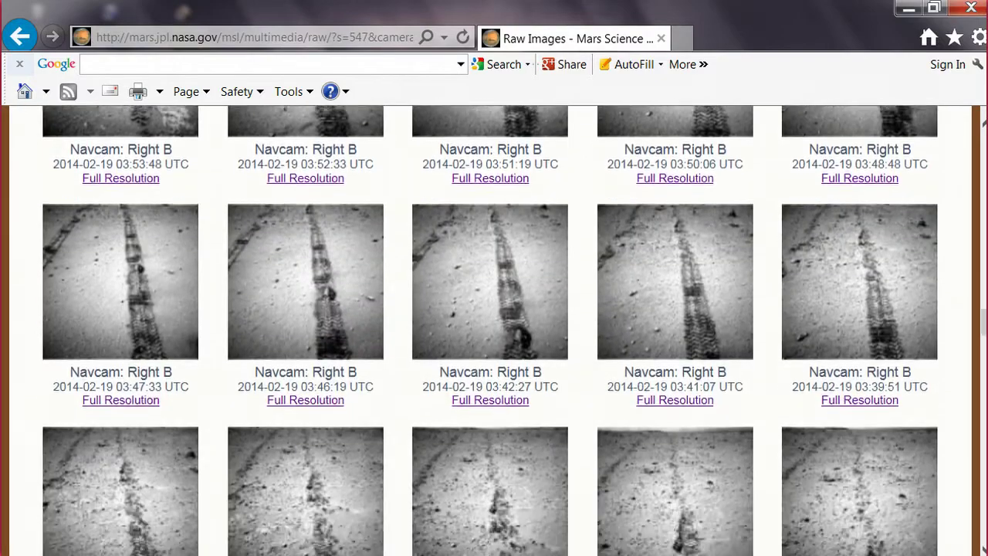
scroll(494, 331, "down", 3)
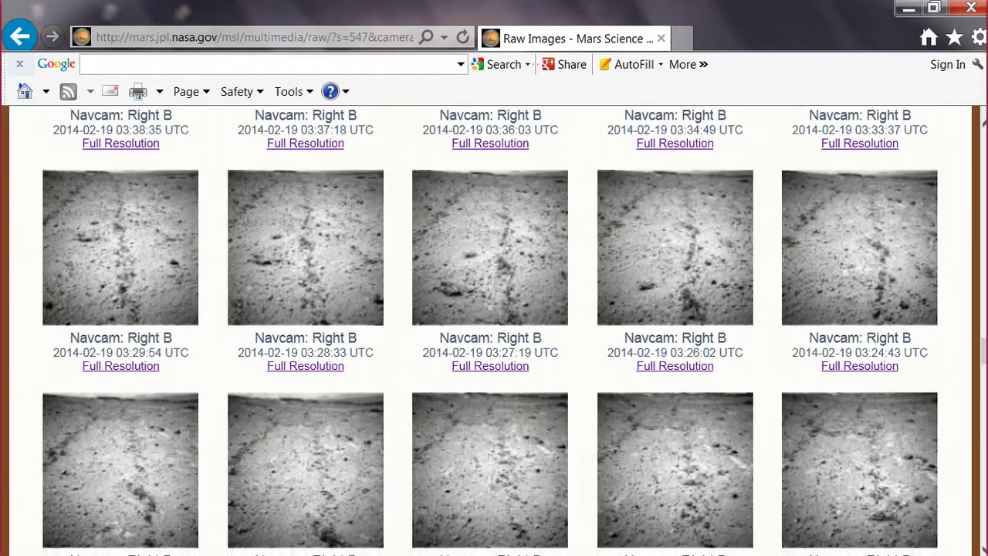
scroll(494, 331, "down", 2)
scroll(493, 331, "down", 5)
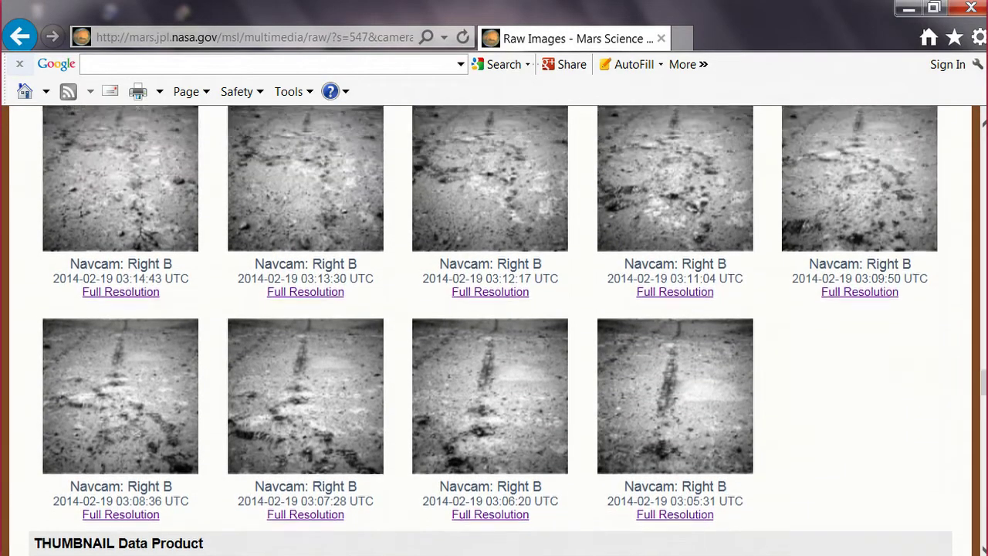
scroll(493, 330, "up", 2)
scroll(494, 330, "up", 9)
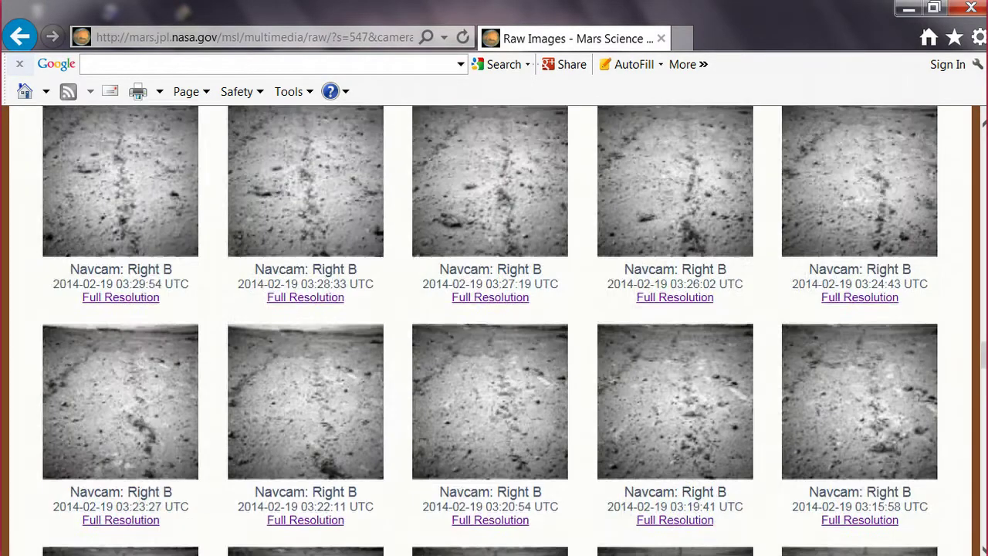
scroll(494, 330, "up", 6)
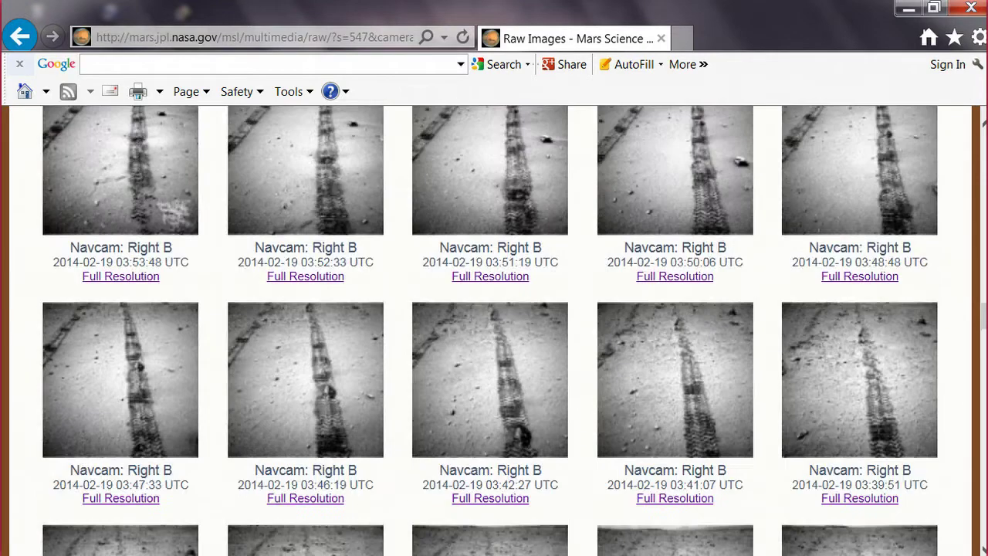
scroll(493, 330, "up", 1)
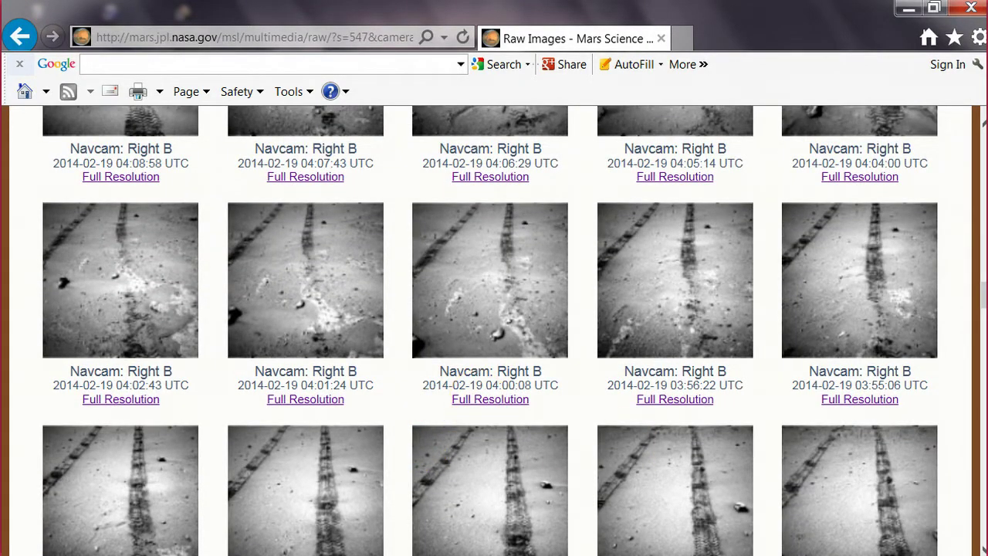
left_click(489, 399)
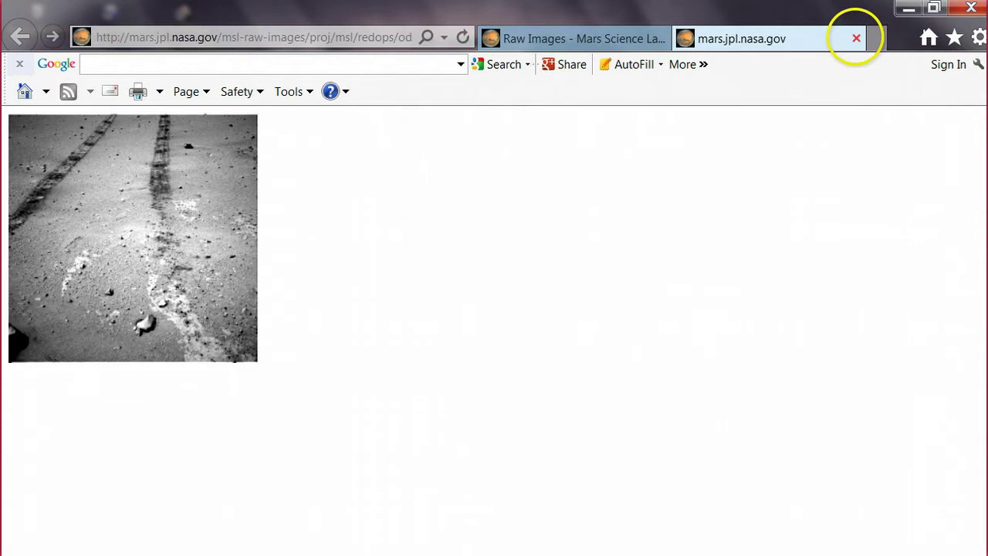
left_click(856, 37)
Return to the FULL Data Product images and open the sandy-ground image with the round outline at full resolution.
scroll(571, 271, "up", 5)
scroll(571, 270, "up", 7)
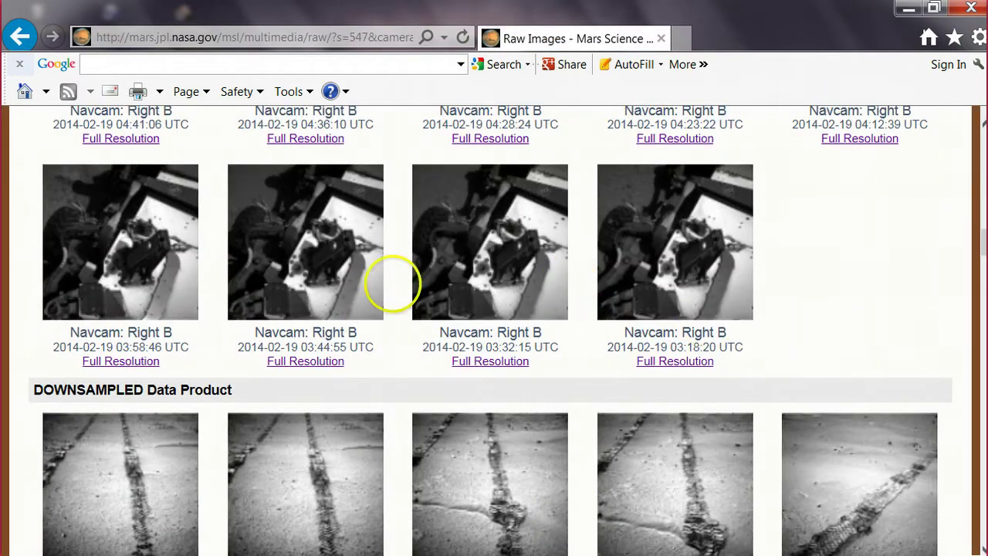
scroll(779, 340, "up", 2)
scroll(779, 339, "up", 5)
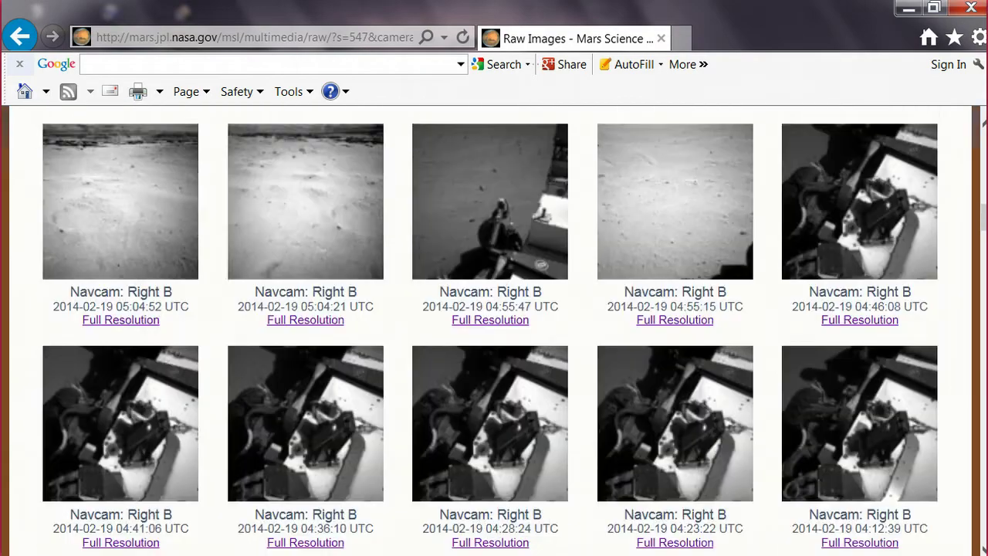
scroll(494, 331, "up", 5)
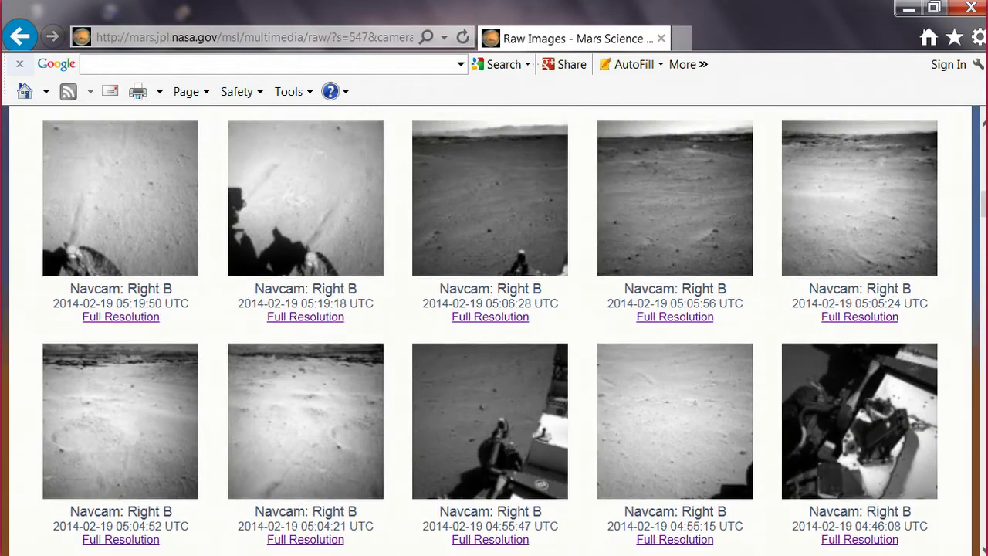
scroll(493, 330, "up", 5)
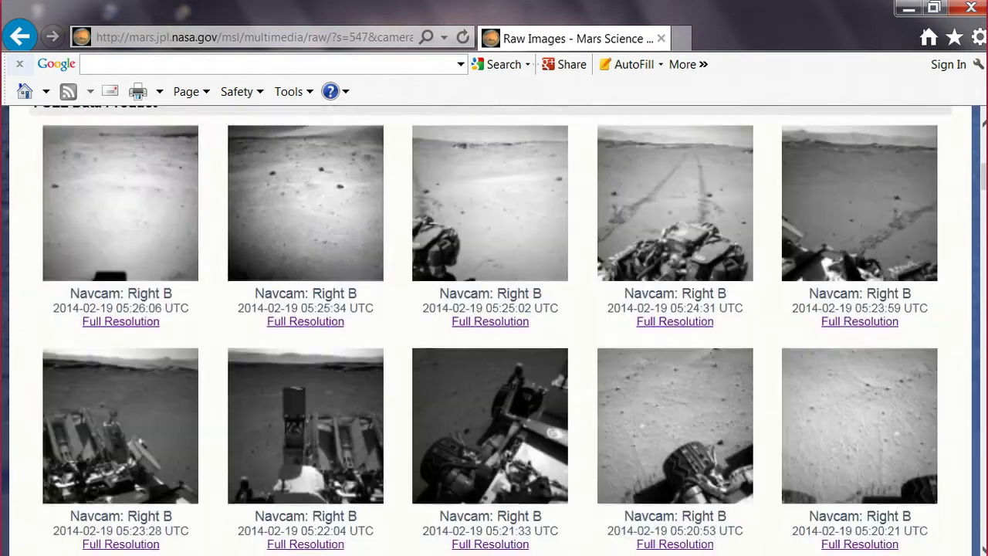
scroll(494, 330, "down", 2)
scroll(494, 330, "down", 7)
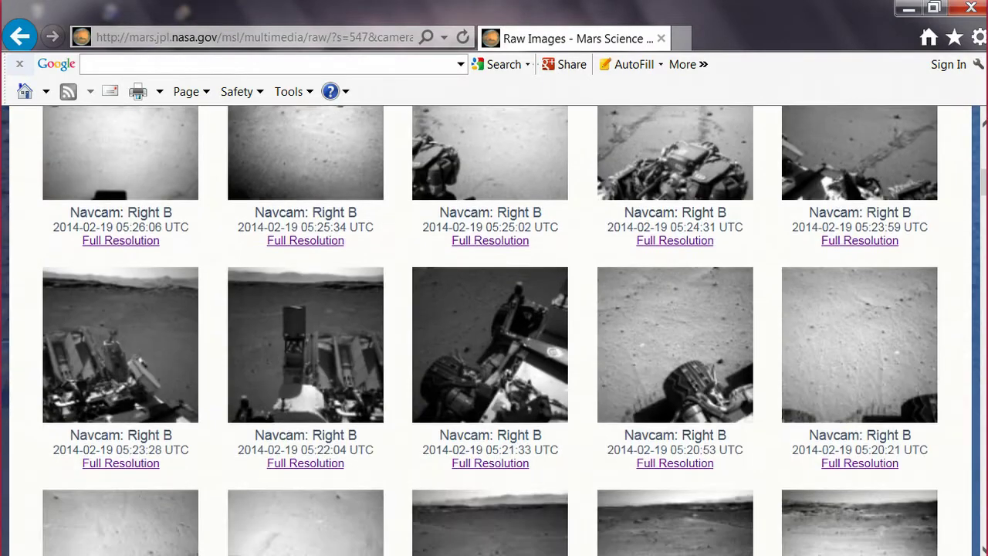
scroll(205, 371, "down", 1)
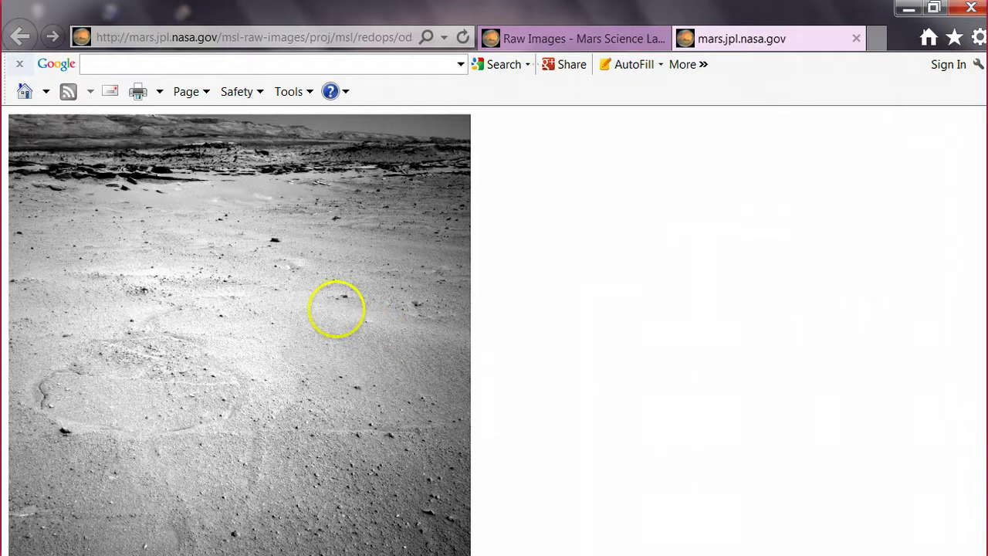
Save the full-resolution picture as JPEG NRB_446057707EDR_F0270520NCAM00269M_ in the New Briefcase (6) folder of My Pictures.
right_click(337, 309)
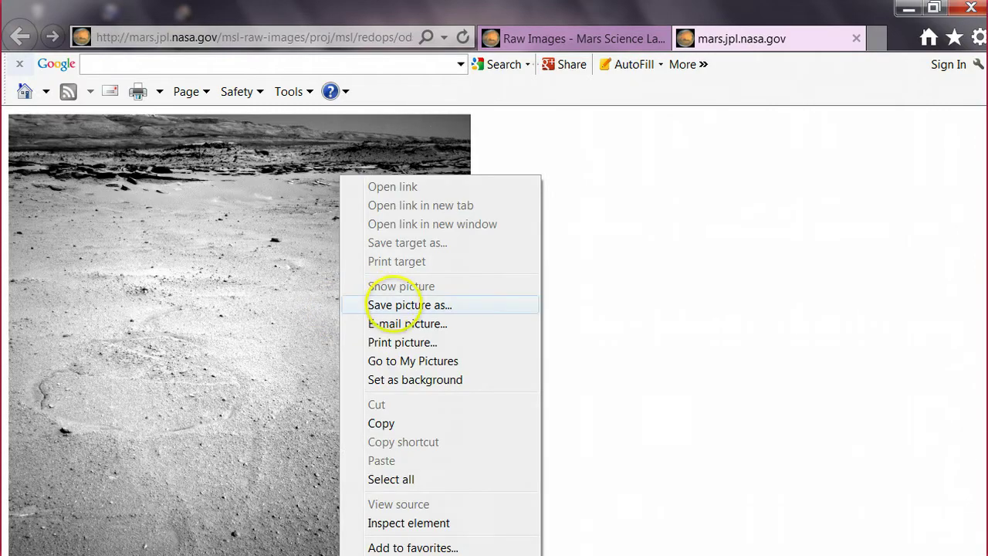
left_click(389, 304)
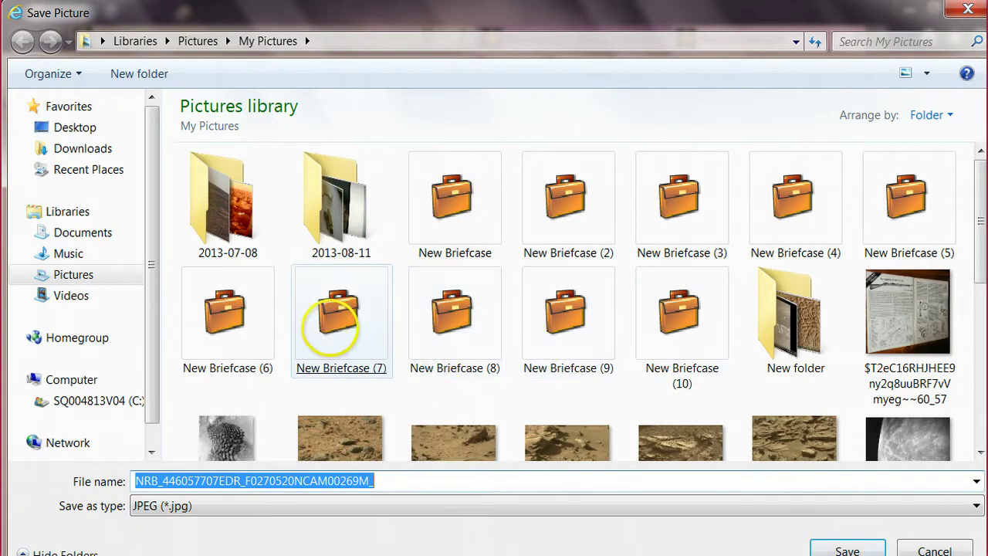
double_click(245, 339)
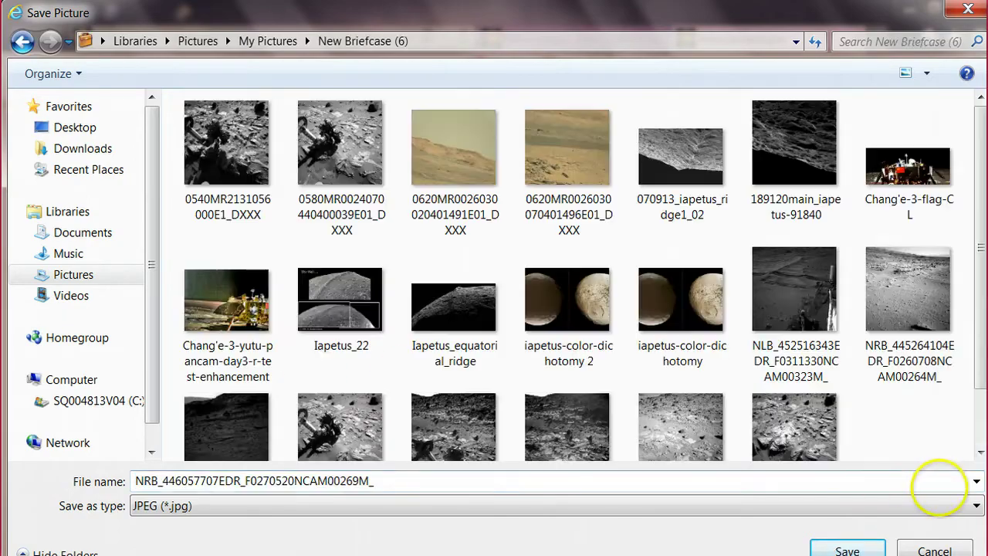
left_click(847, 548)
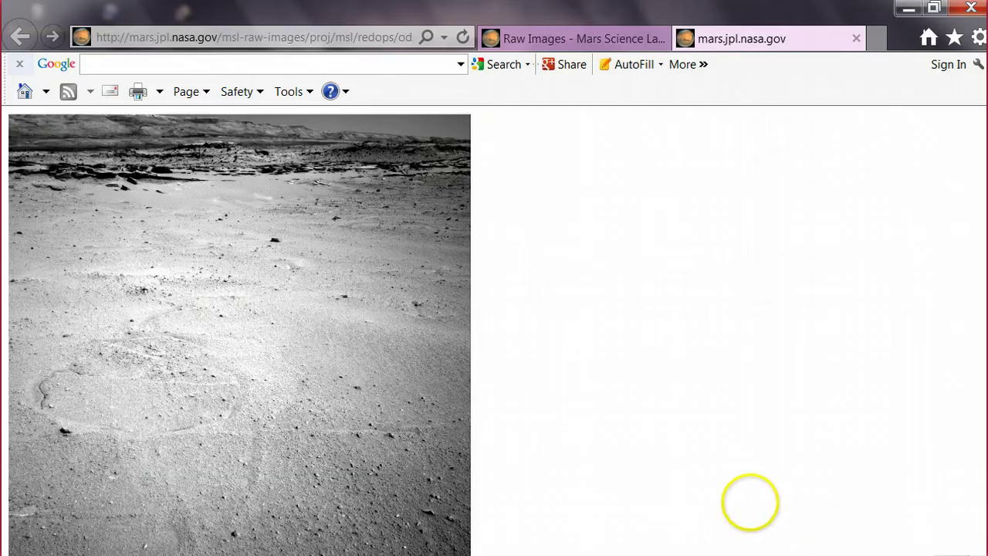
Open image NRB_445264104EDR_F0260708NCAM00264M_ from the New Briefcase (6) folder of the Pictures library in IrfanView.
key("super")
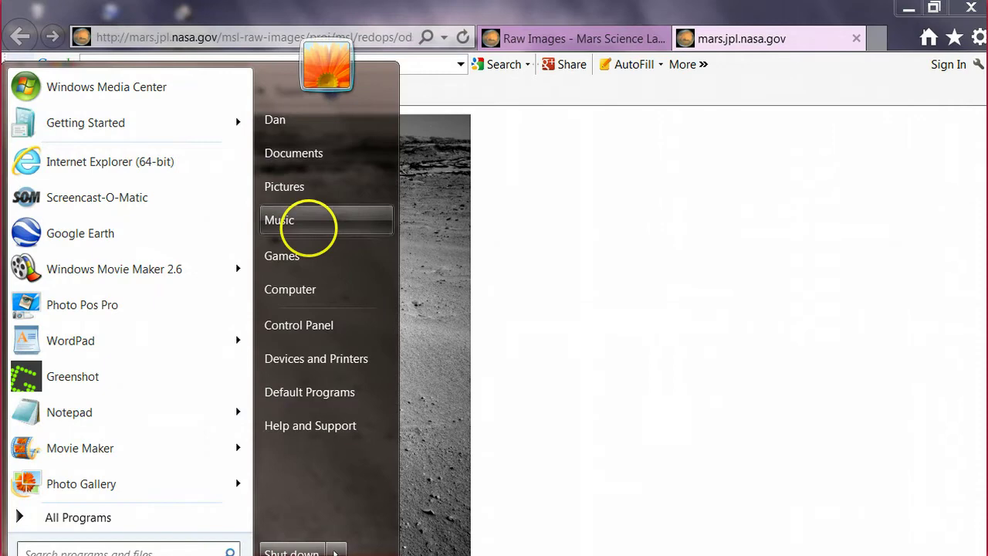
left_click(297, 192)
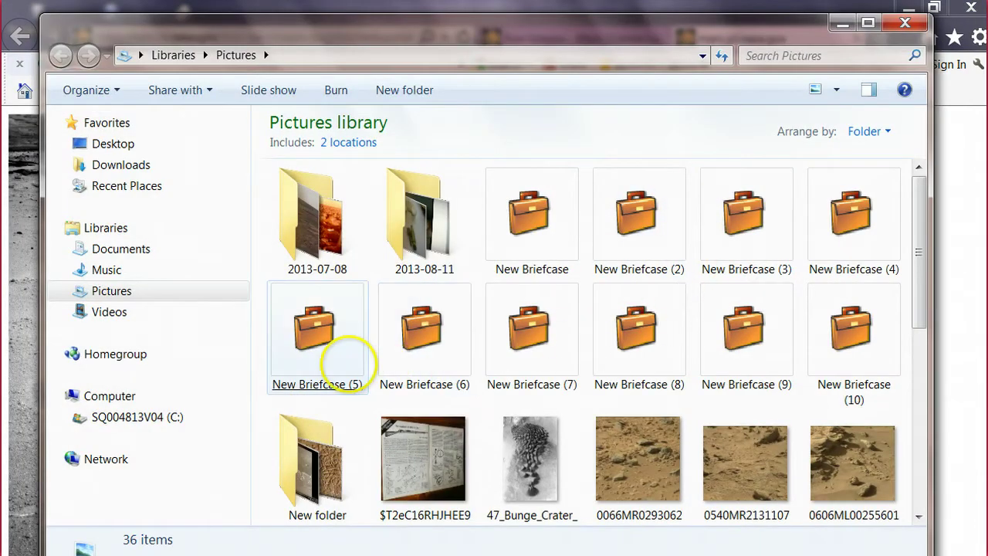
double_click(426, 351)
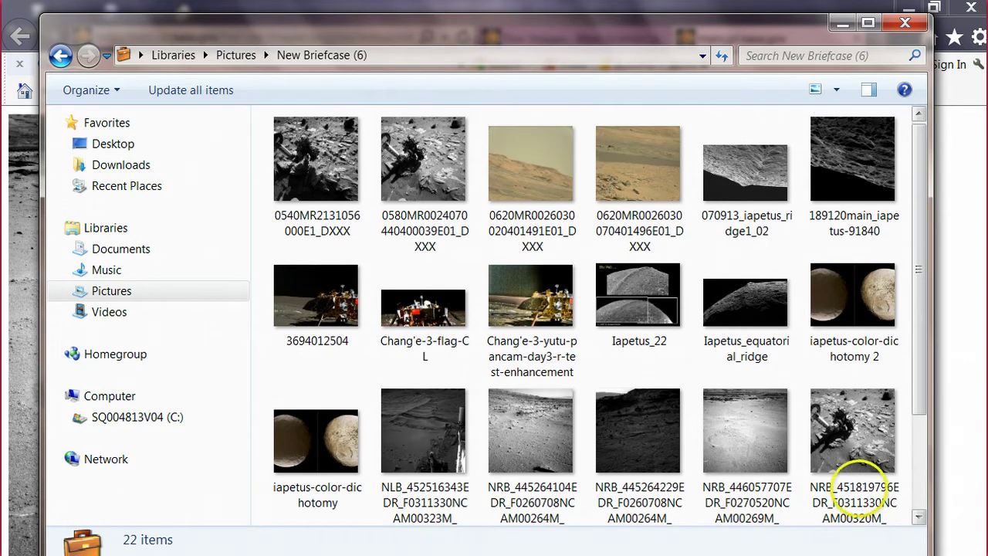
scroll(805, 485, "down", 3)
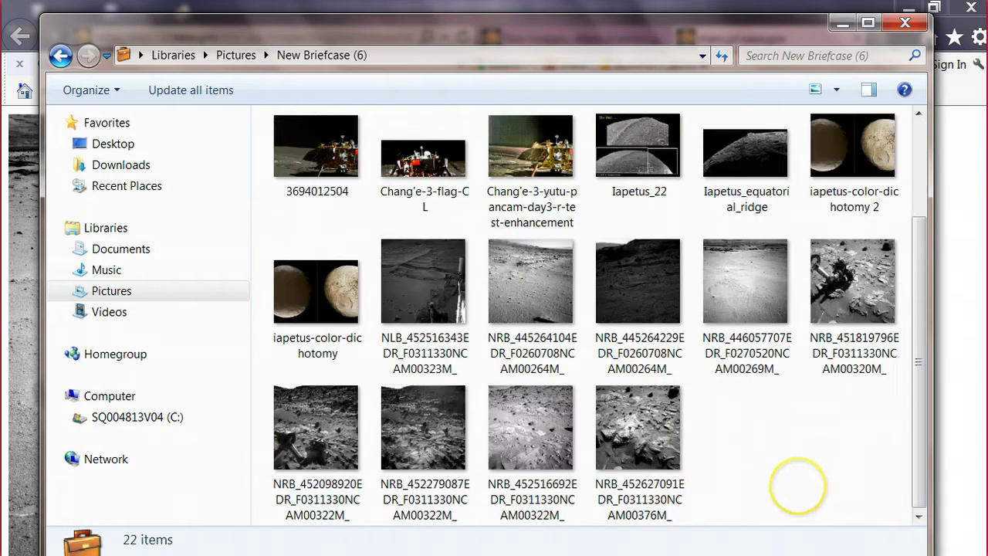
scroll(587, 313, "up", 3)
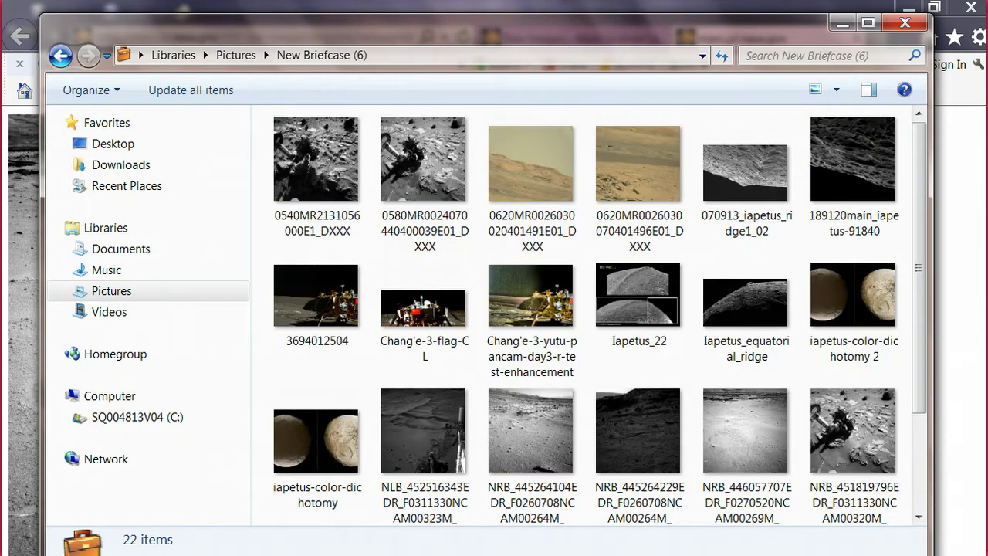
double_click(509, 451)
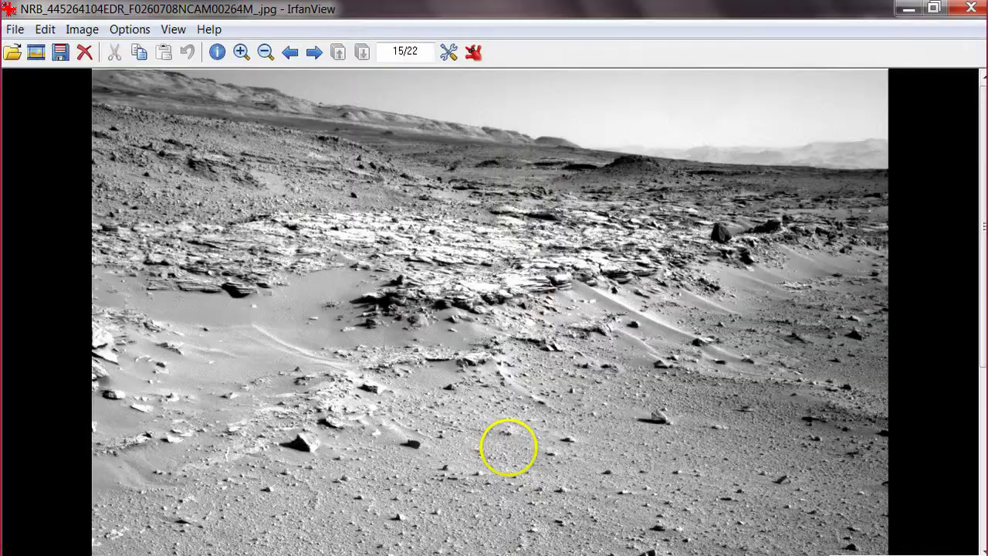
Examine the rocky terrain in the image, first reduced to 525 x 525 and then enlarged to 1995 x 1995.
scroll(580, 471, "down", 2)
scroll(579, 472, "up", 1)
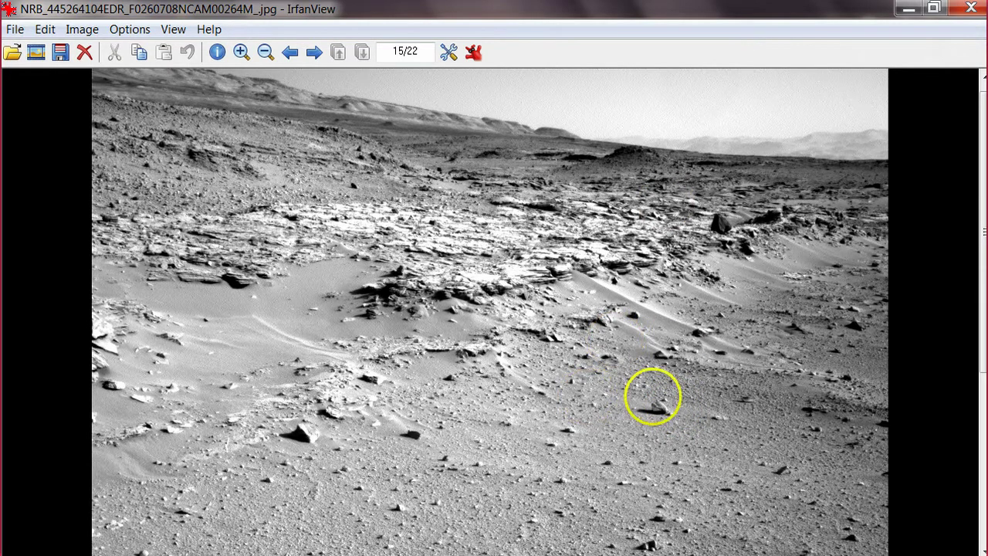
key("minus")
key("minus")
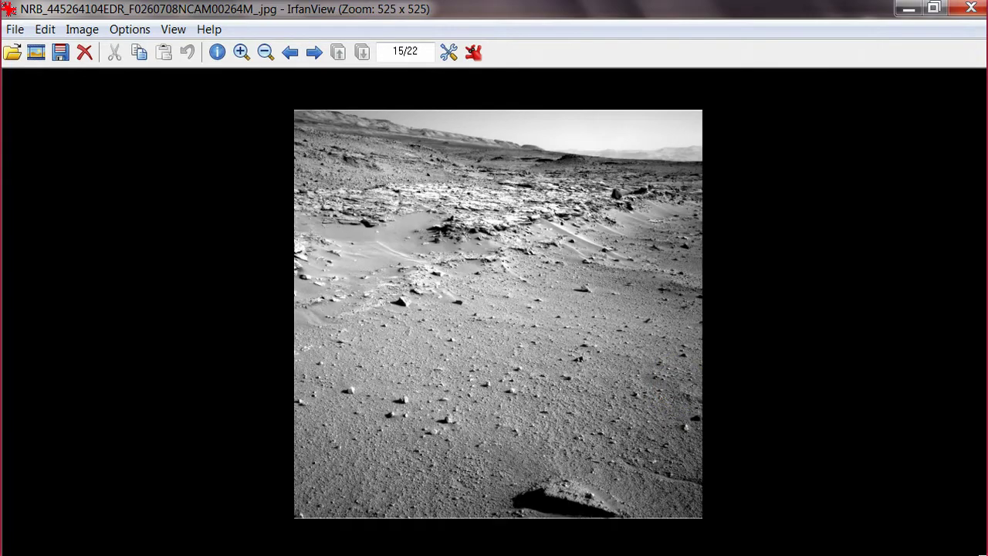
key("plus")
key("plus")
key("plus")
key("plus")
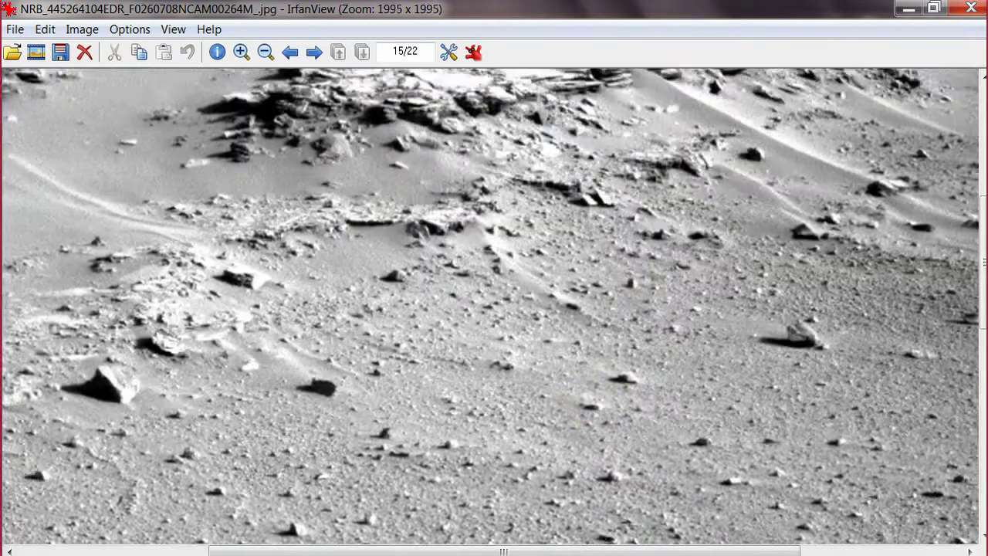
Examine the Martian terrain from the pebbly foreground up to the horizon at 1995 x 1995, in full view, and with the layered rocks at 2195 x 2195.
left_click_drag(585, 253, 579, 362)
left_click_drag(573, 294, 569, 438)
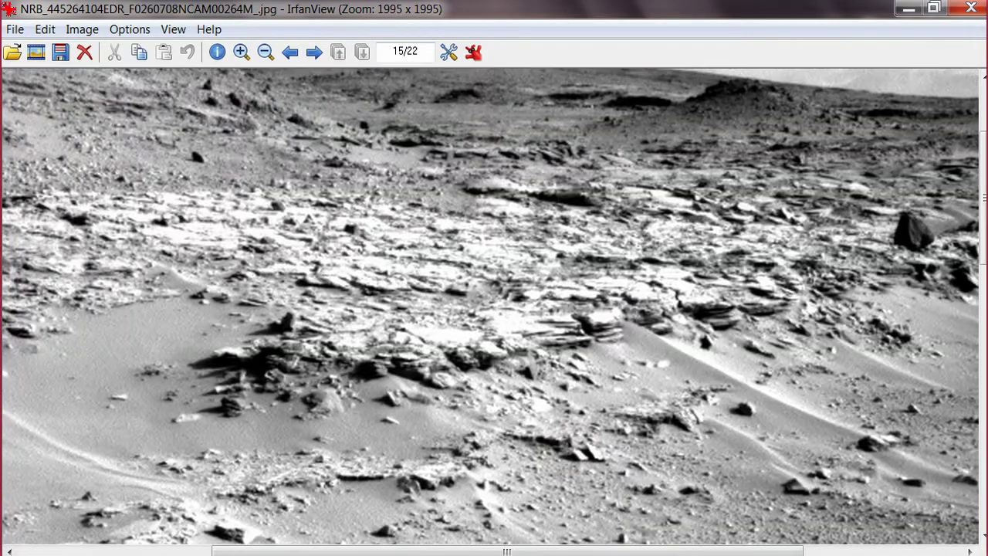
left_click_drag(652, 416, 392, 480)
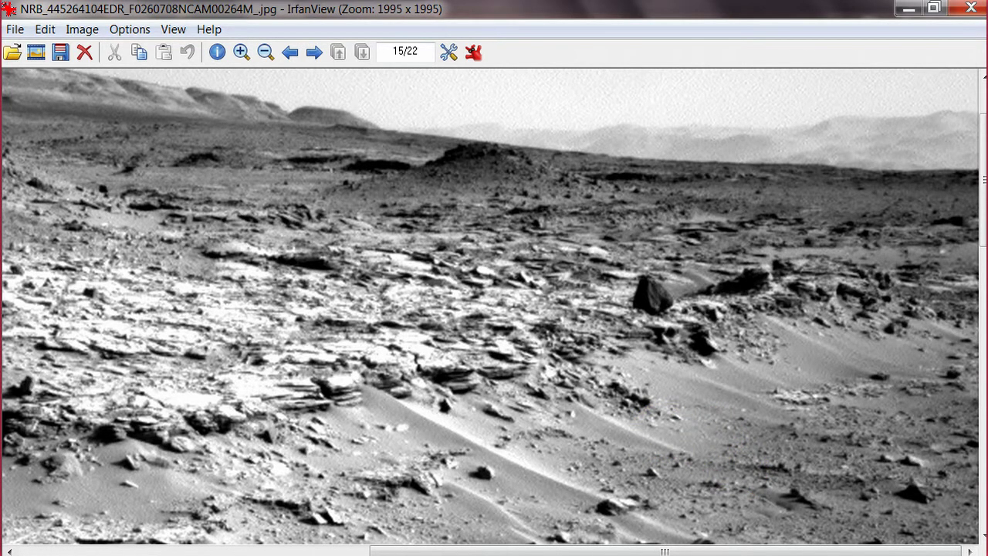
key("minus")
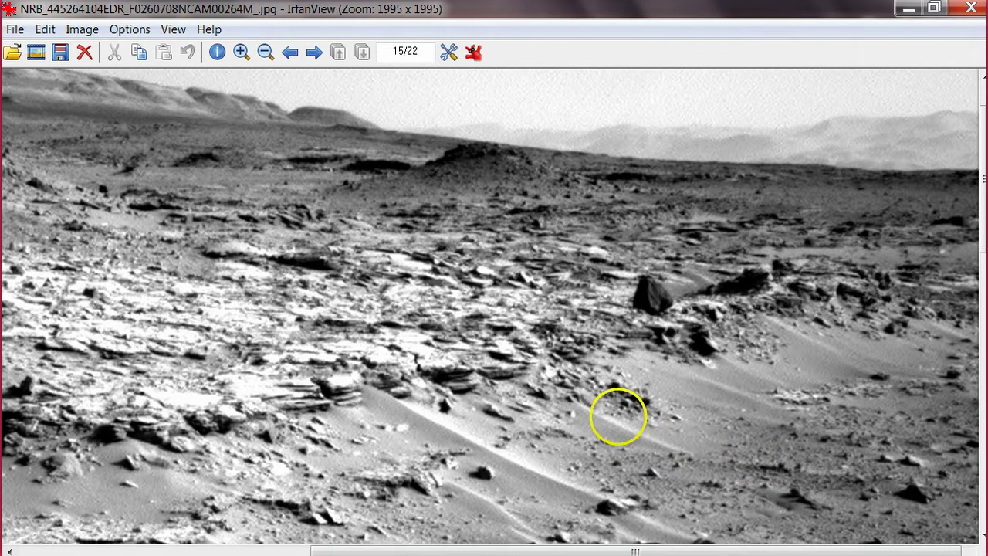
scroll(510, 371, "down", 20)
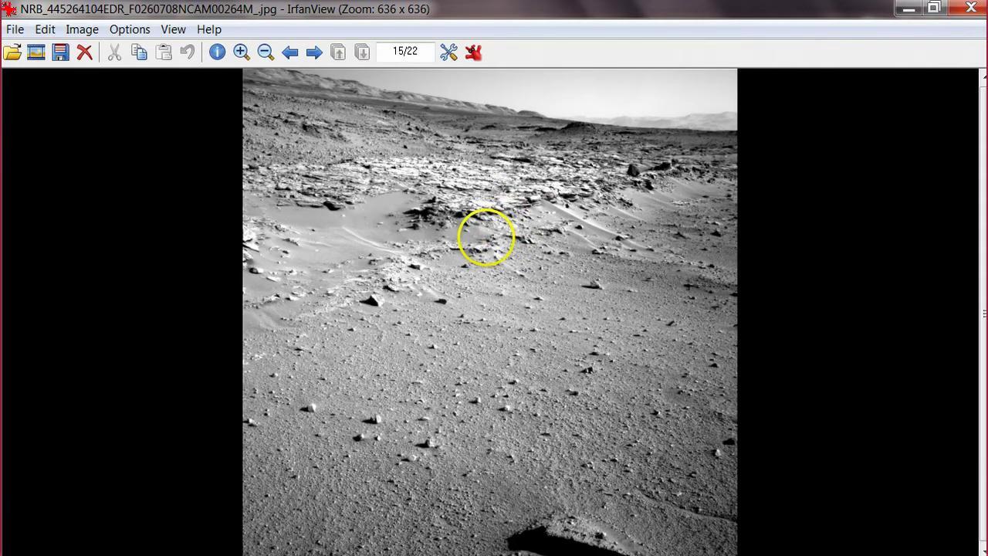
scroll(485, 237, "down", 1)
scroll(483, 234, "up", 4)
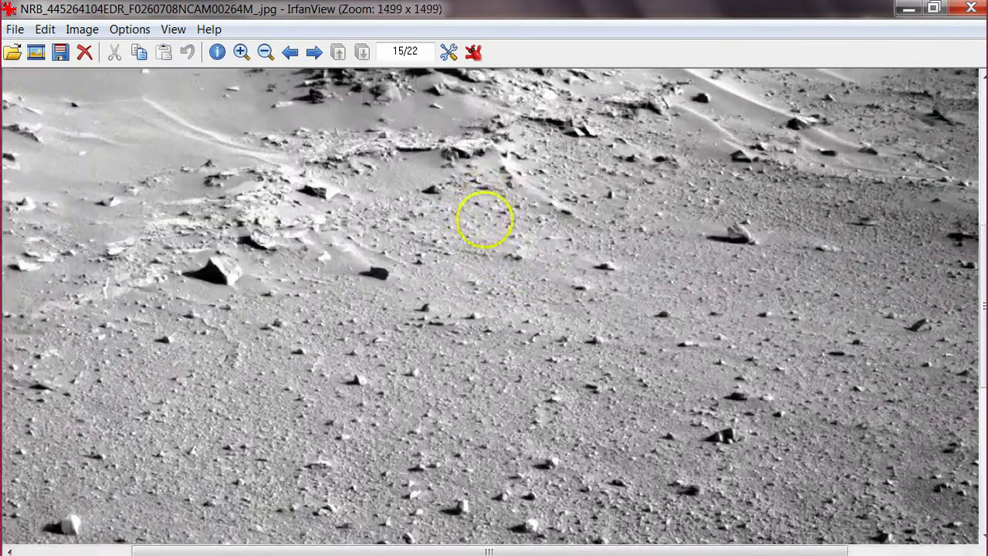
scroll(485, 219, "up", 4)
left_click_drag(485, 220, 564, 391)
left_click_drag(485, 219, 596, 400)
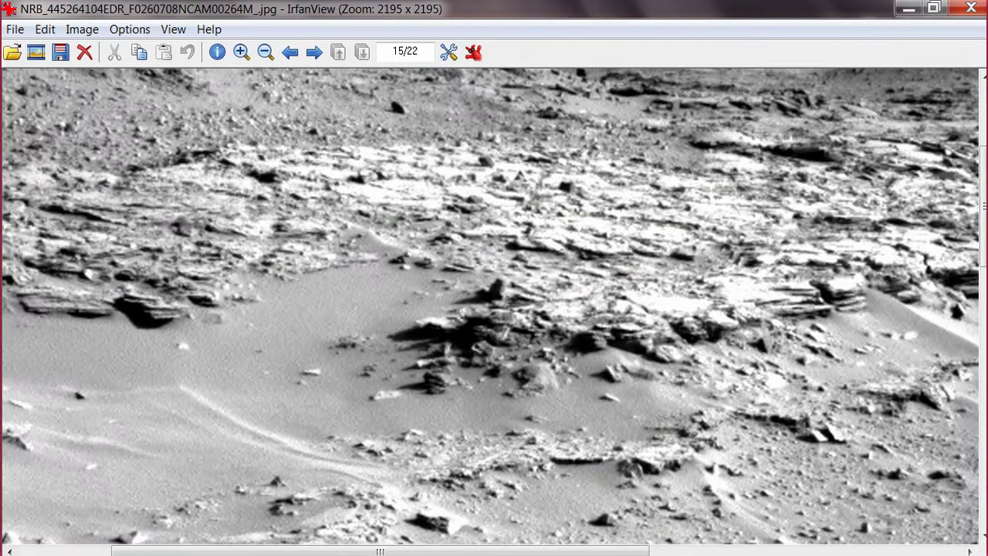
Examine the deeply shadowed rocks along the edge of the sand patch, enlarged to 6263 x 6263 and 10086 x 10086.
scroll(661, 403, "up", 5)
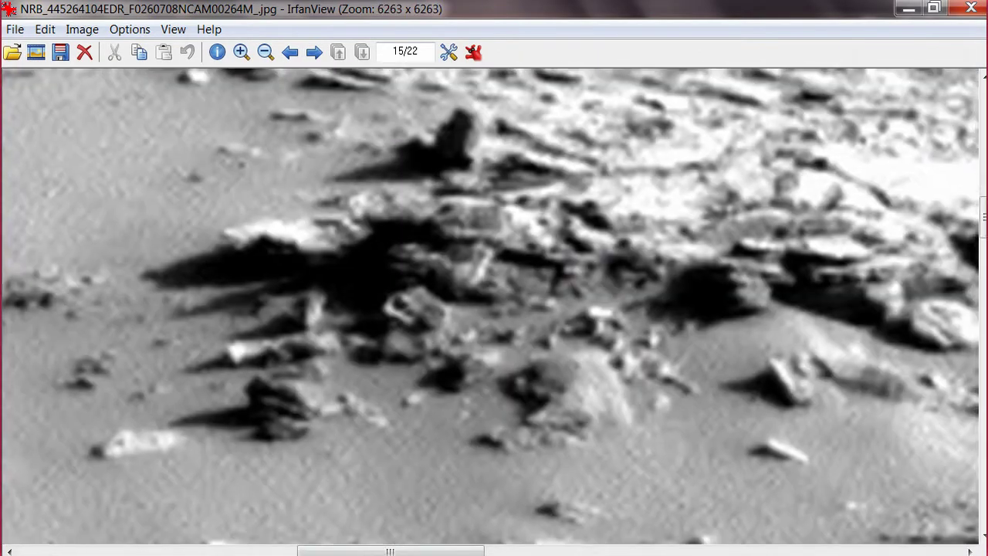
scroll(624, 352, "up", 2)
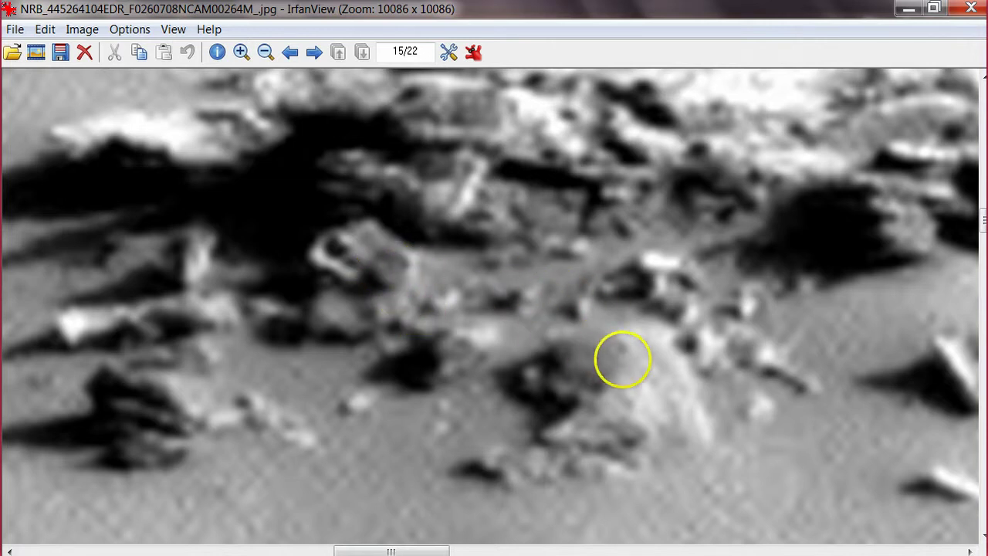
left_click_drag(593, 297, 528, 409)
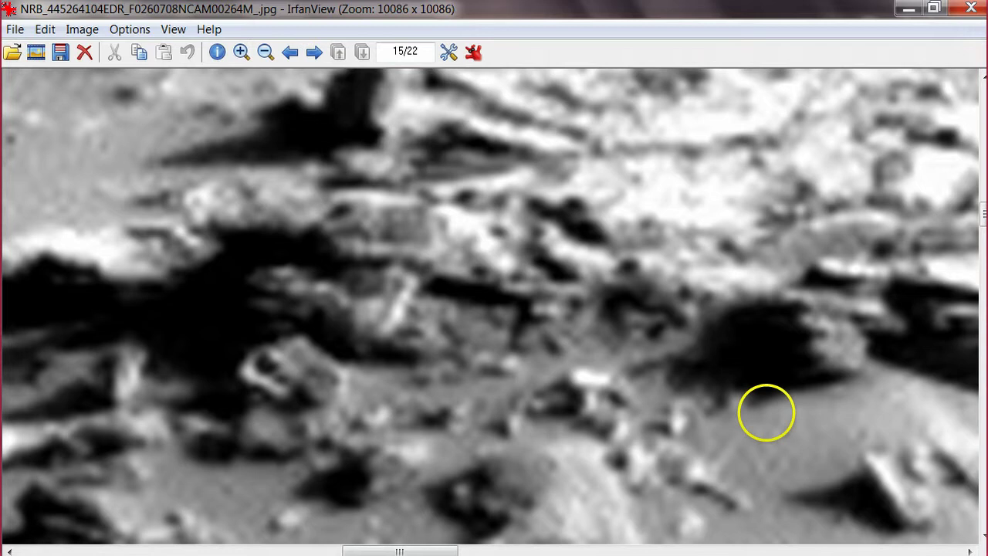
left_click_drag(763, 409, 524, 395)
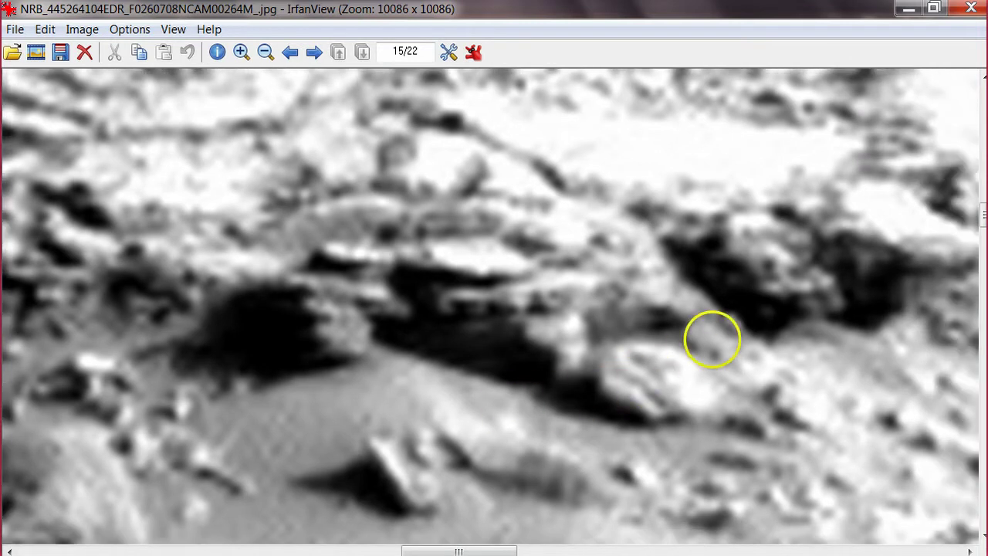
left_click_drag(712, 338, 677, 433)
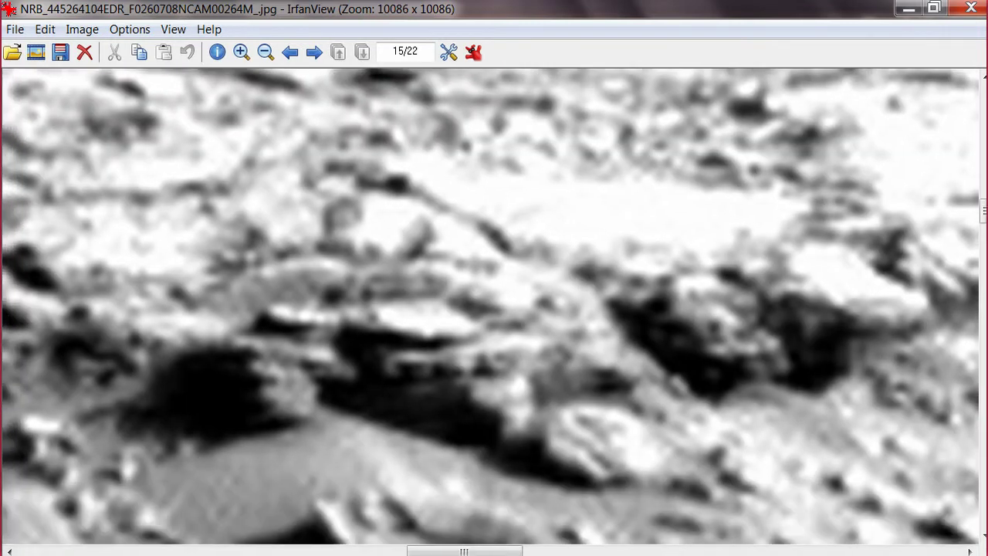
left_click_drag(541, 424, 642, 408)
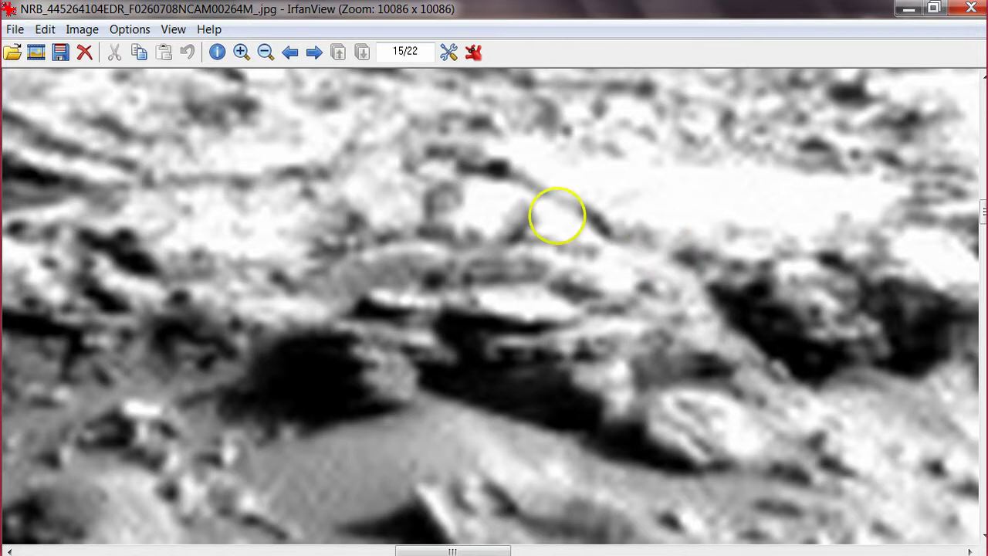
left_click_drag(557, 217, 704, 194)
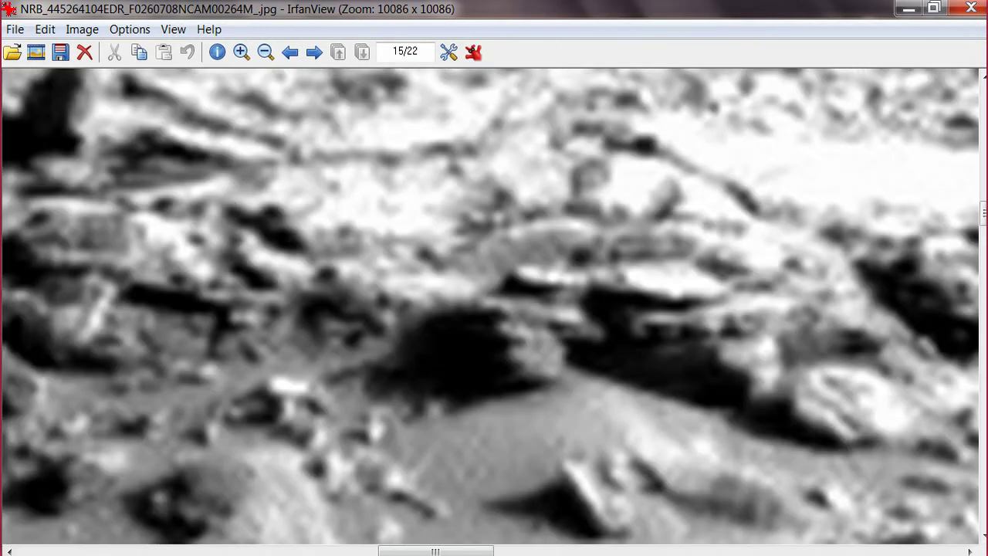
left_click_drag(458, 263, 751, 266)
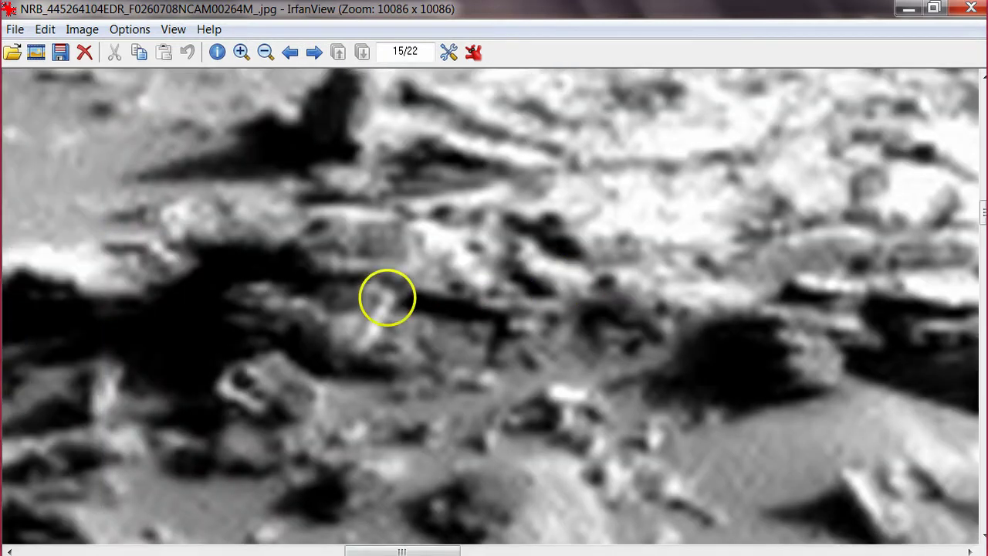
left_click_drag(376, 353, 263, 227)
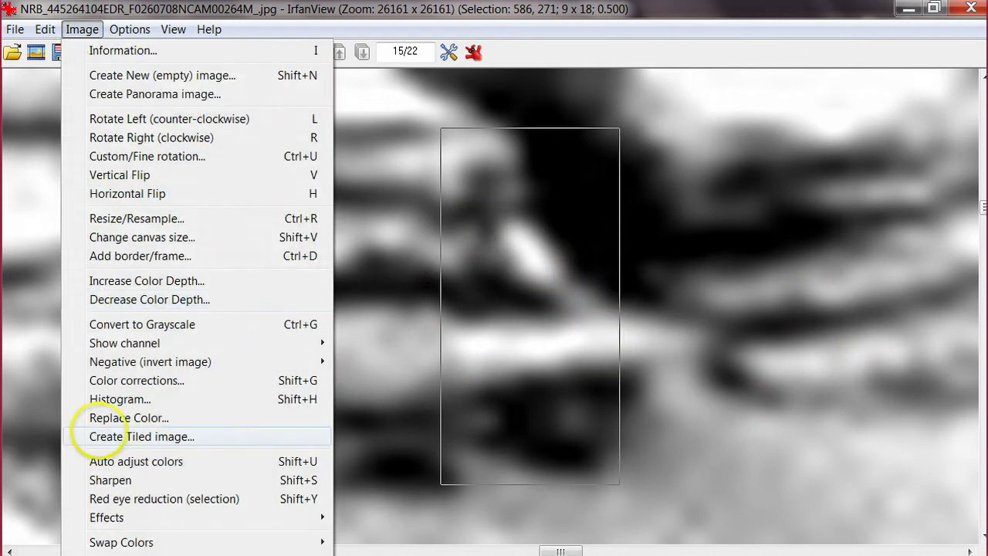
Apply color corrections to a 9 x 18 selection, and higher contrast with lower gamma to a 19 x 11 selection in the bright layered rock.
left_click(108, 378)
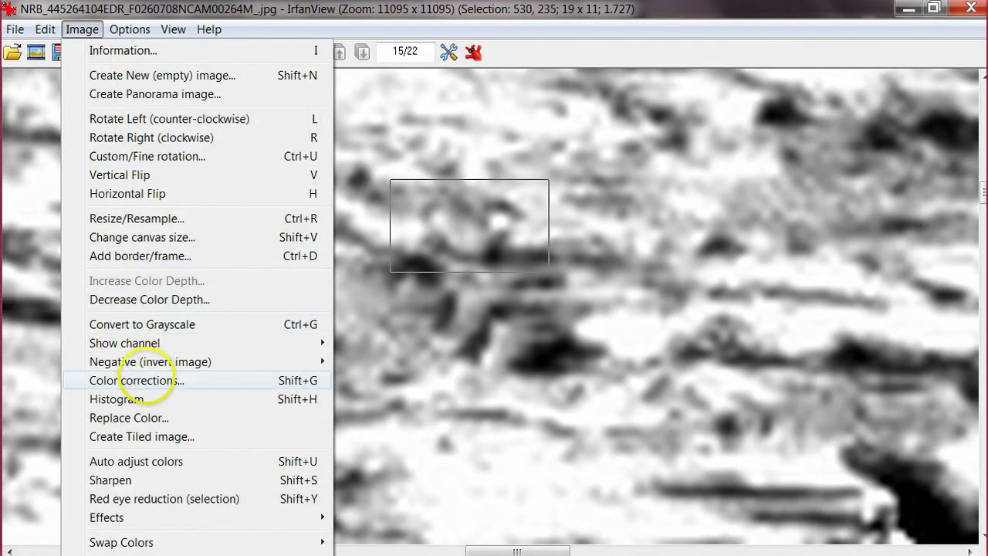
left_click(255, 380)
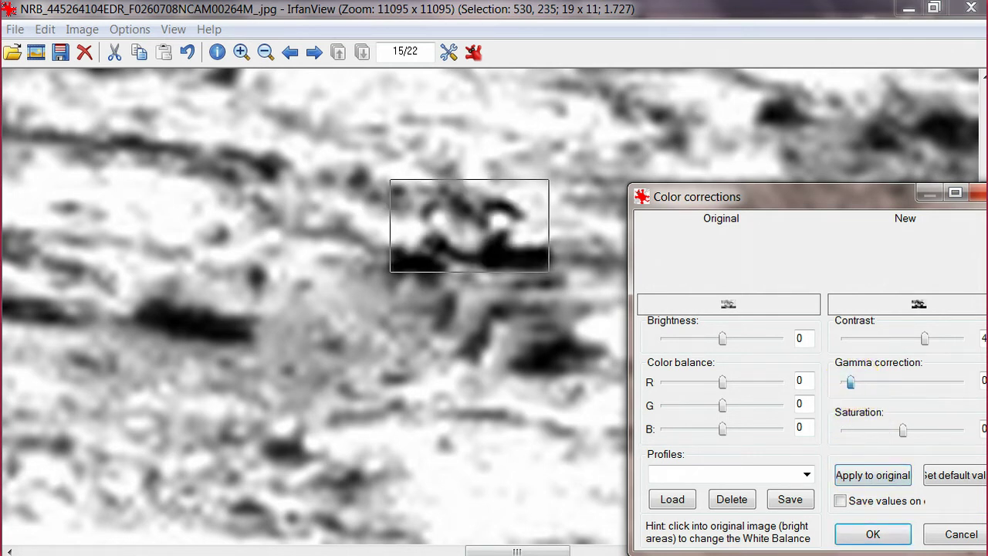
left_click(869, 474)
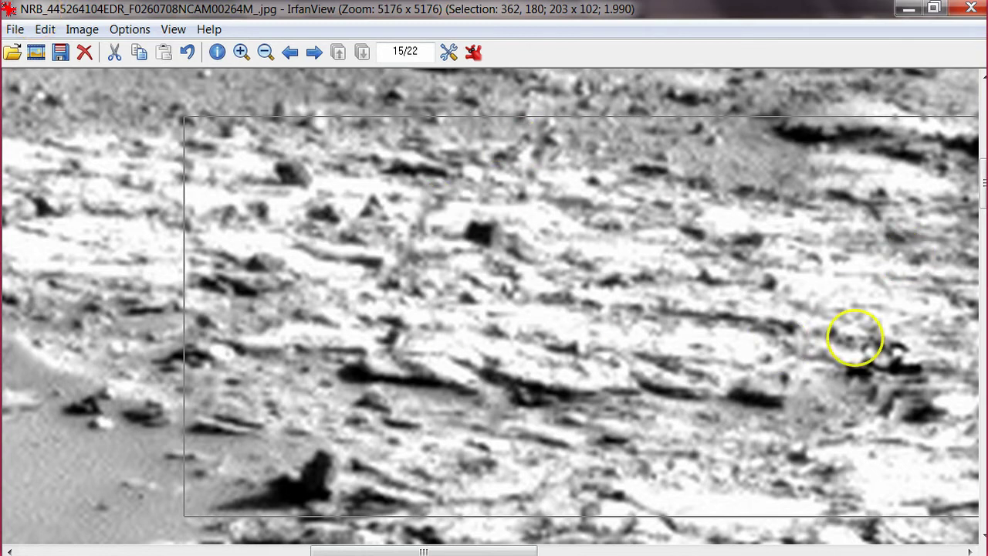
Give a 207 x 104 selection of the bright layered rock a sepia-like tint.
scroll(816, 423, "up", 12)
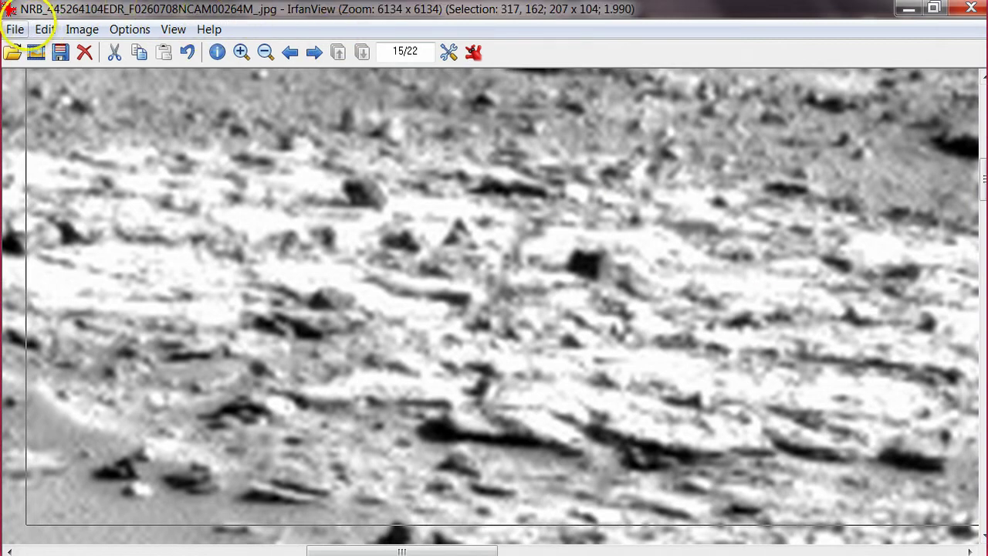
left_click(82, 30)
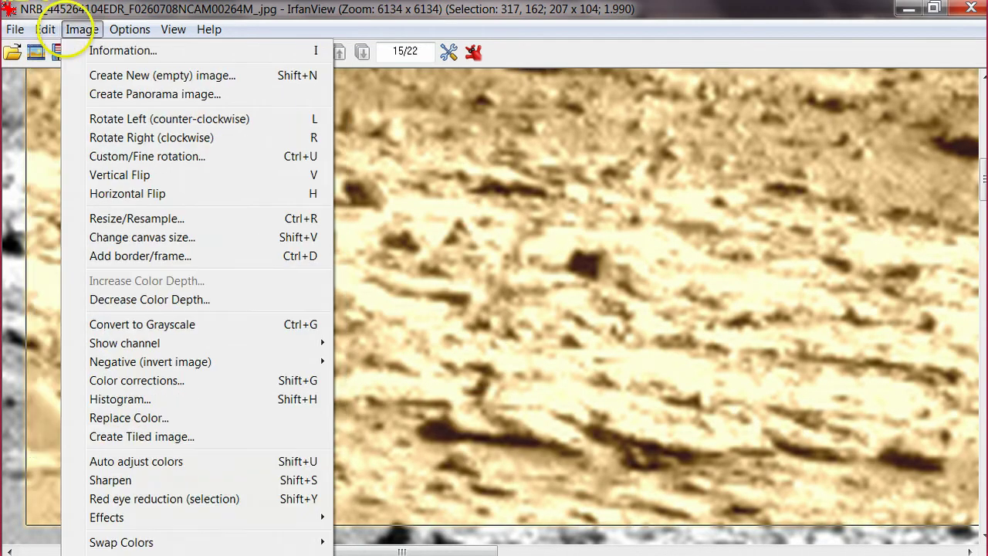
Raise the contrast and lower the gamma of the tinted selection with Color corrections, applying both changes to the original.
left_click(80, 29)
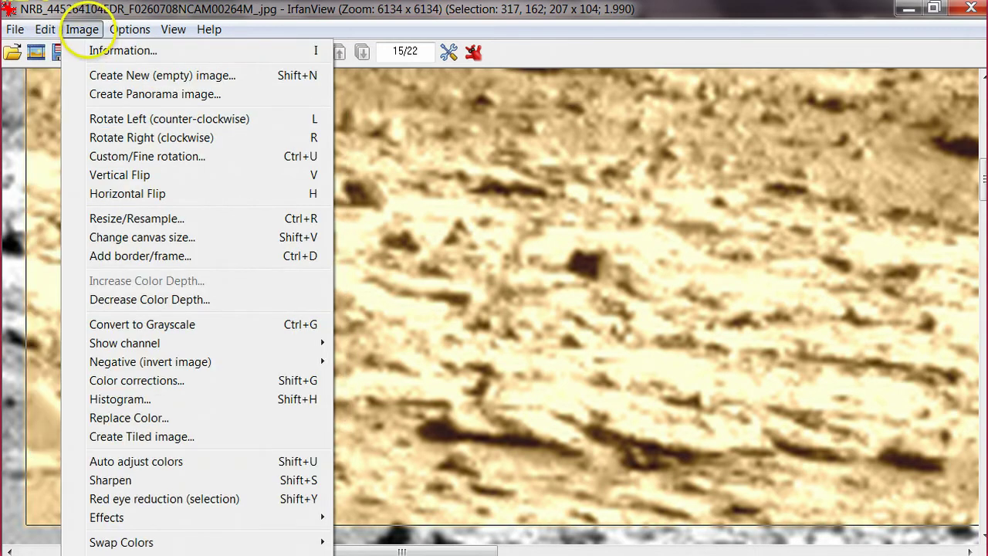
left_click(108, 378)
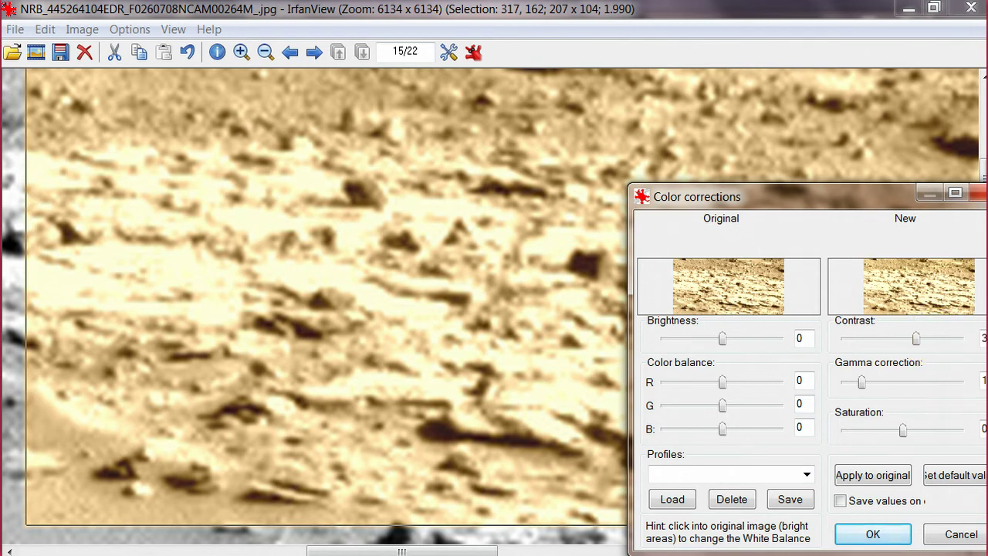
left_click(872, 472)
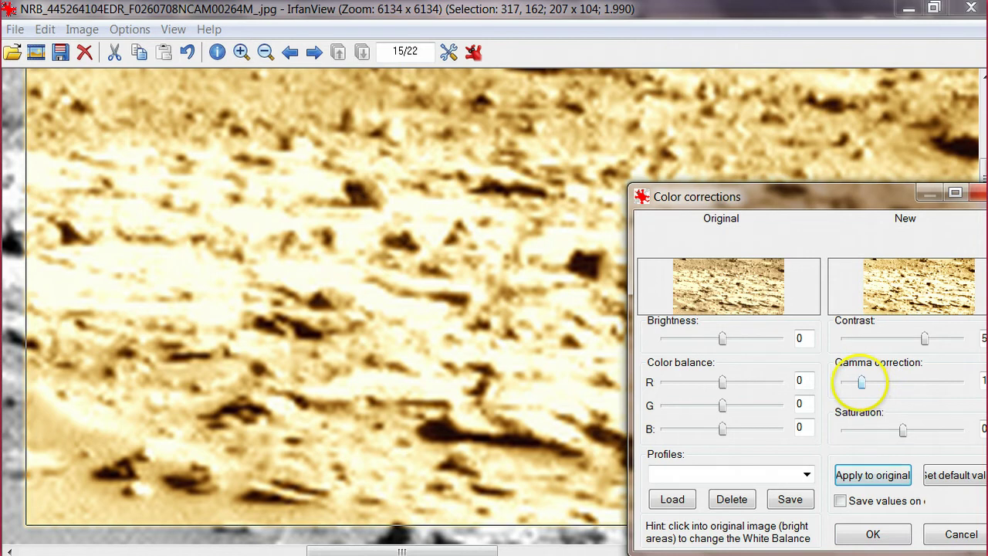
left_click_drag(862, 382, 851, 382)
left_click(871, 473)
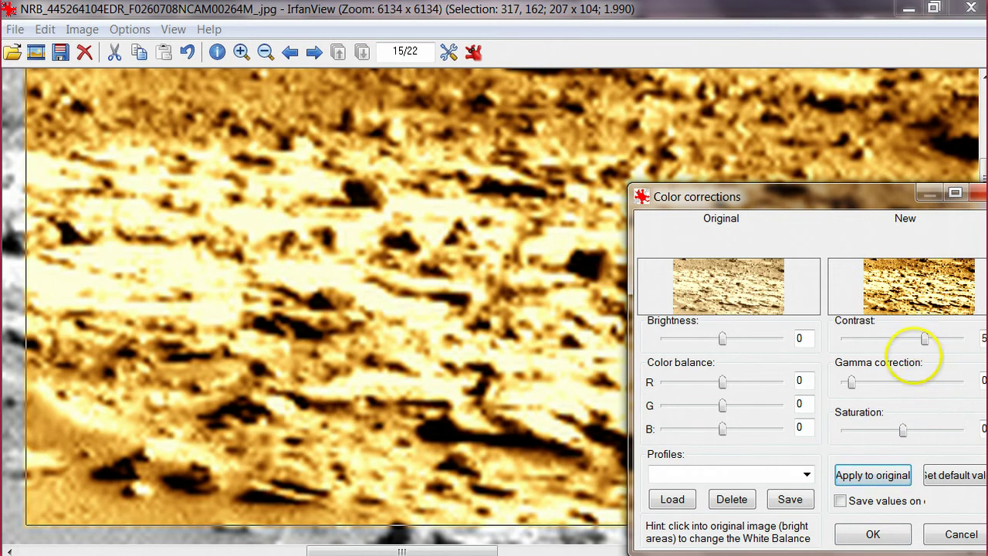
Reduce the contrast of the tinted selection and fine-tune its saturation to a slightly negative value.
left_click_drag(925, 337, 908, 338)
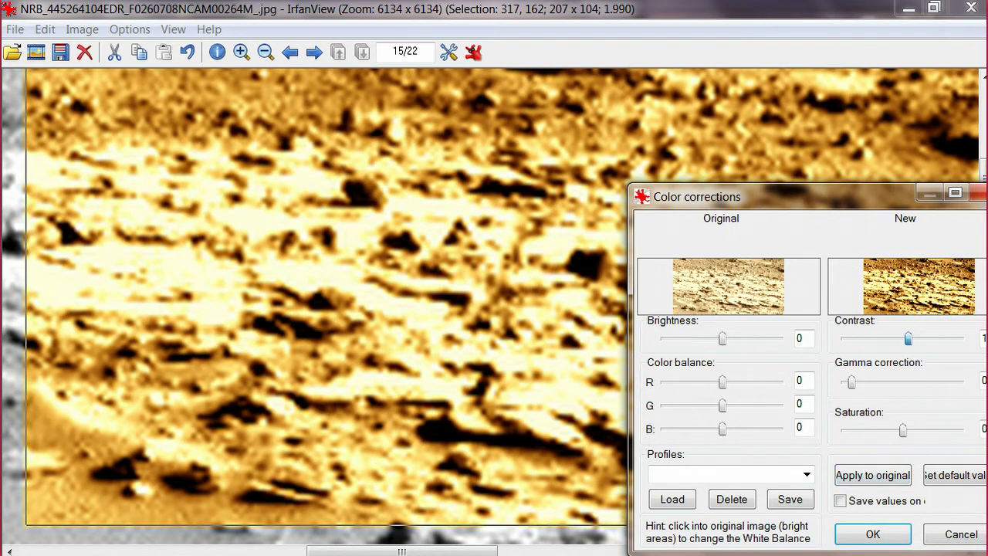
left_click(872, 474)
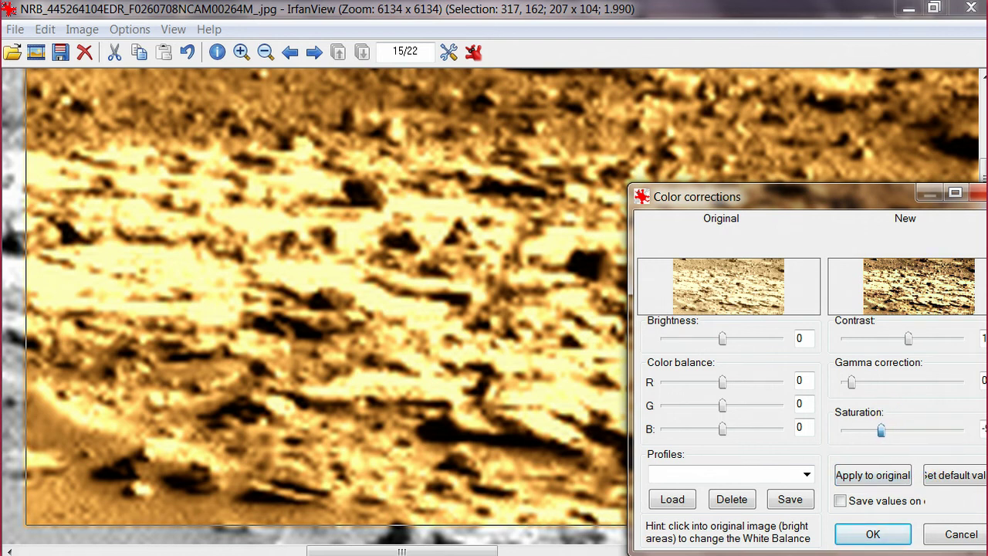
left_click(872, 474)
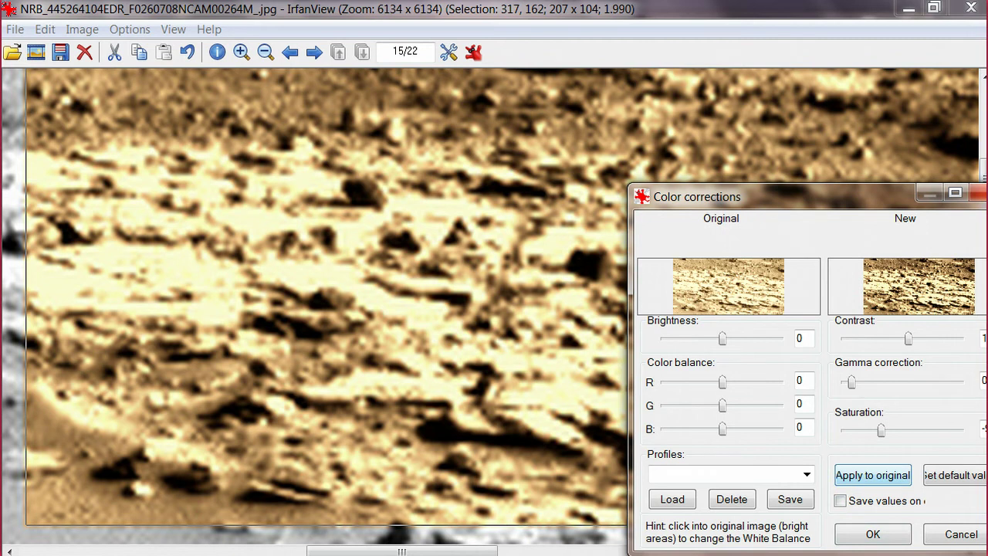
left_click_drag(880, 430, 885, 430)
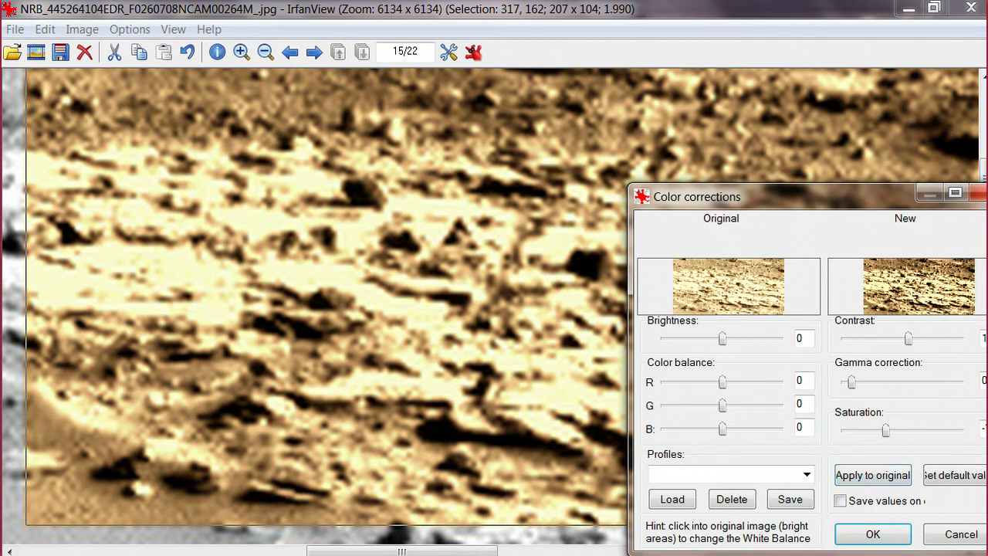